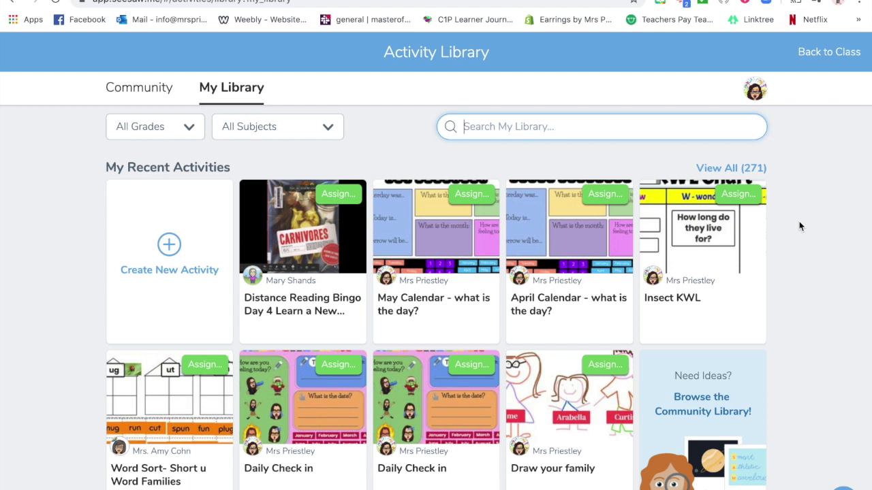
- Switch from the Seesaw Activity Library to the Google Slides templates presentation
{"action": "left_click", "coordinate": [349, 3]}
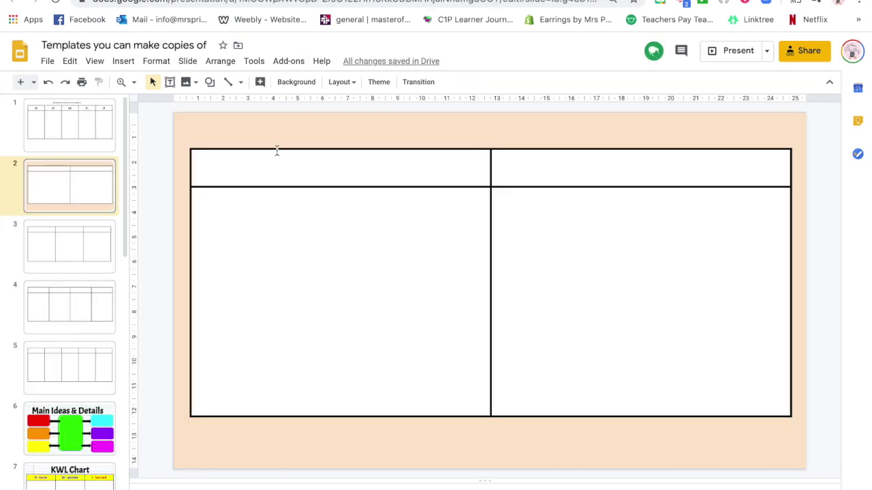
- Download the current two-column chart slide as a PNG image
{"action": "left_click", "coordinate": [47, 60]}
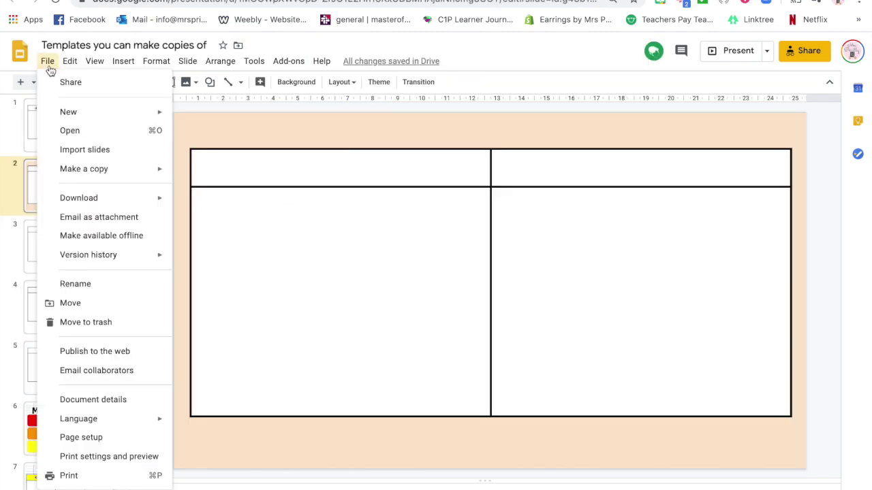
{"action": "mouse_move", "coordinate": [127, 205]}
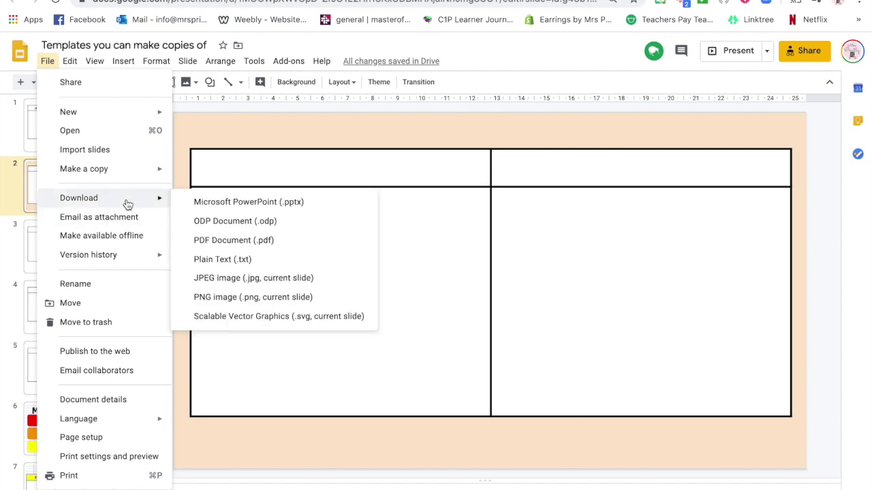
{"action": "left_click", "coordinate": [209, 298]}
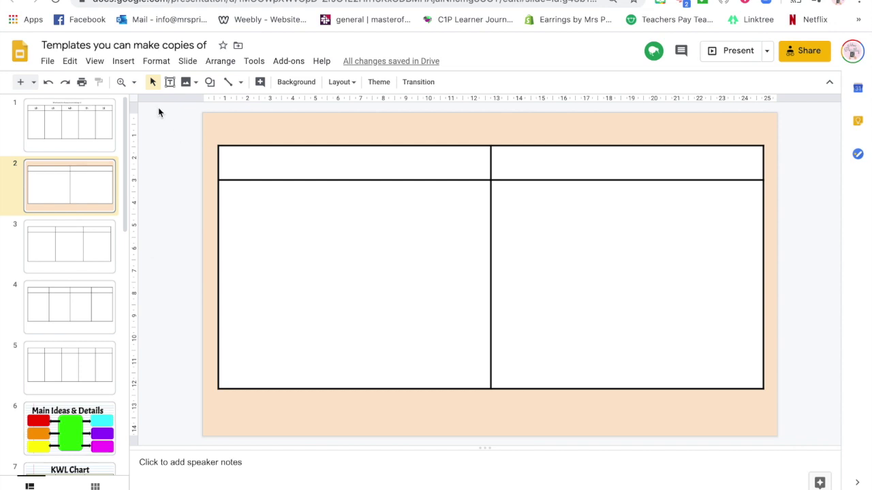
- Back in Seesaw, create a new activity named 'Drag and drop blend'
{"action": "key", "text": "ctrl+Tab"}
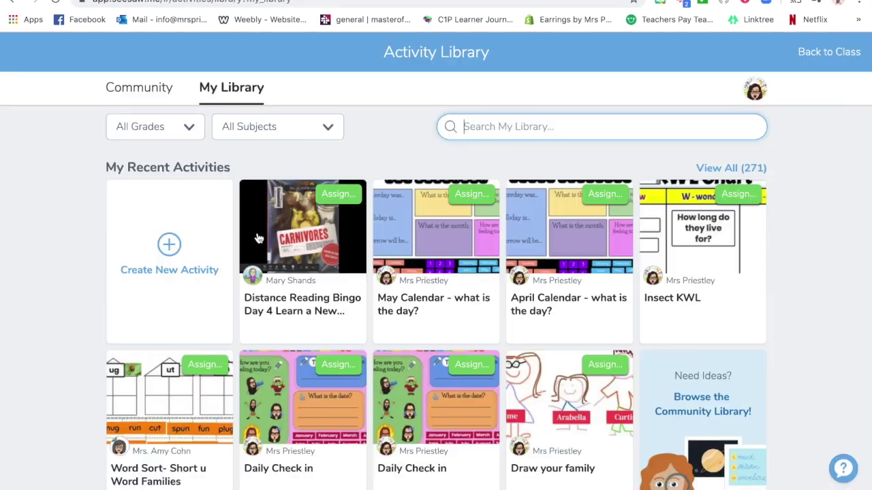
{"action": "left_click", "coordinate": [169, 249]}
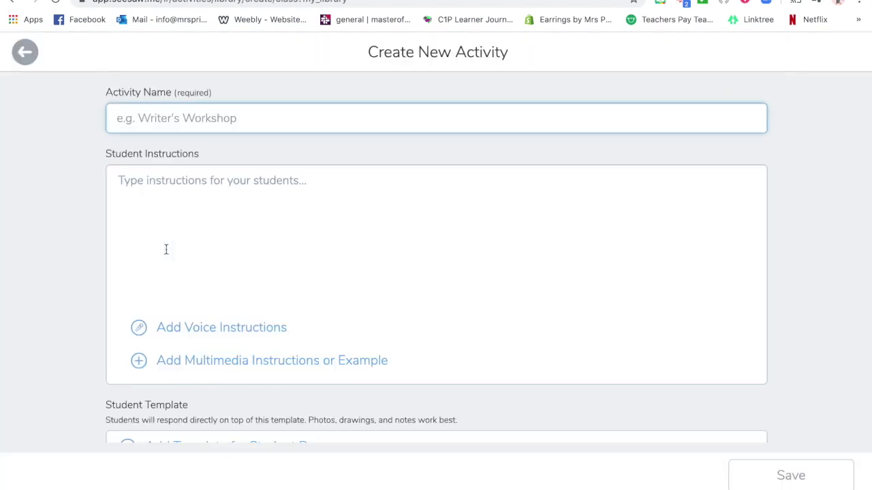
{"action": "type", "text": "Drag and drop blends"}
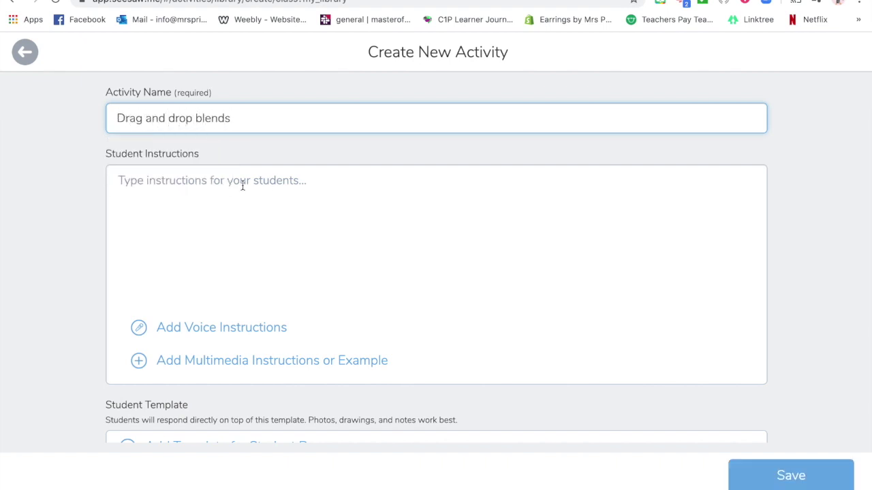
{"action": "left_click", "coordinate": [242, 185]}
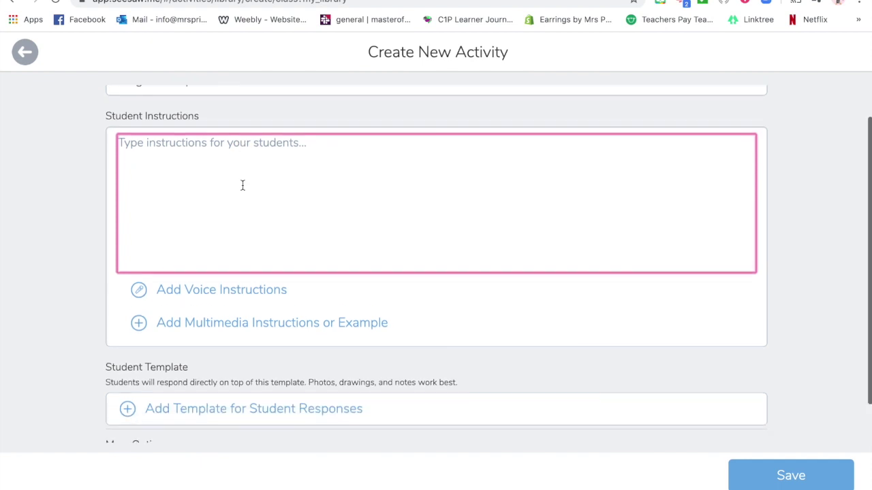
- Upload the downloaded two-column chart PNG as the student response template
{"action": "scroll", "coordinate": [242, 185], "scroll_direction": "down", "scroll_amount": 1}
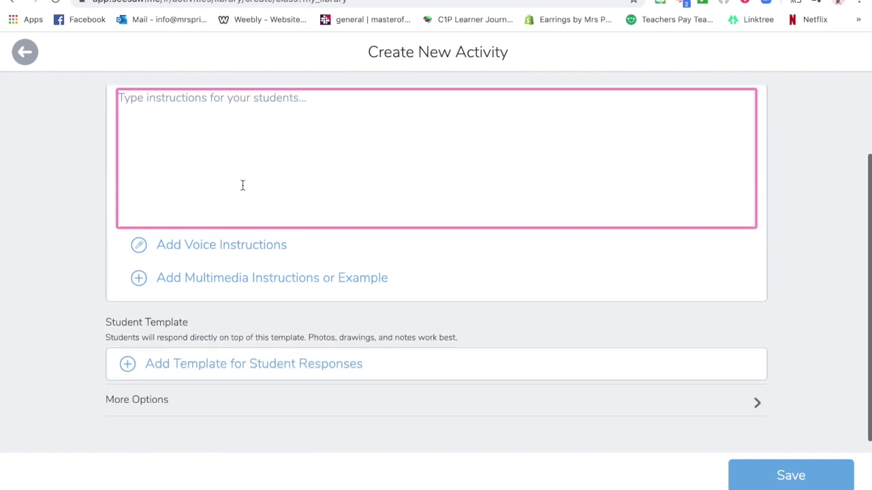
{"action": "left_click", "coordinate": [229, 363]}
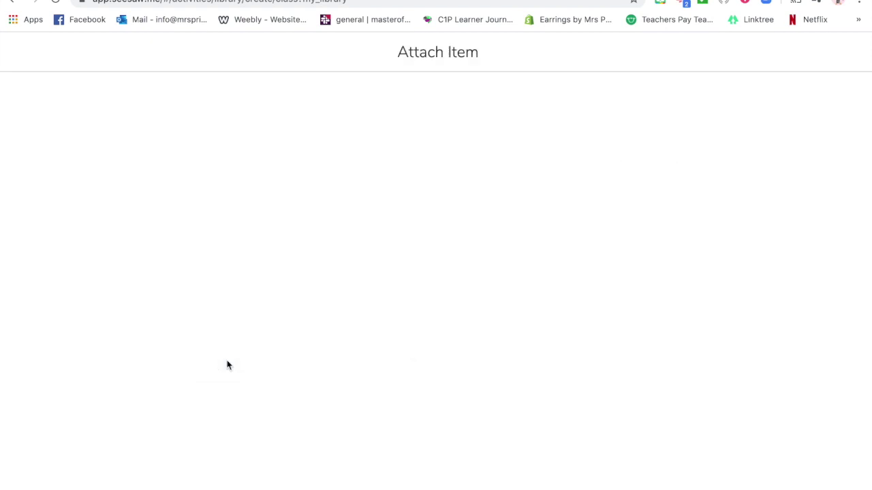
{"action": "left_click", "coordinate": [228, 365]}
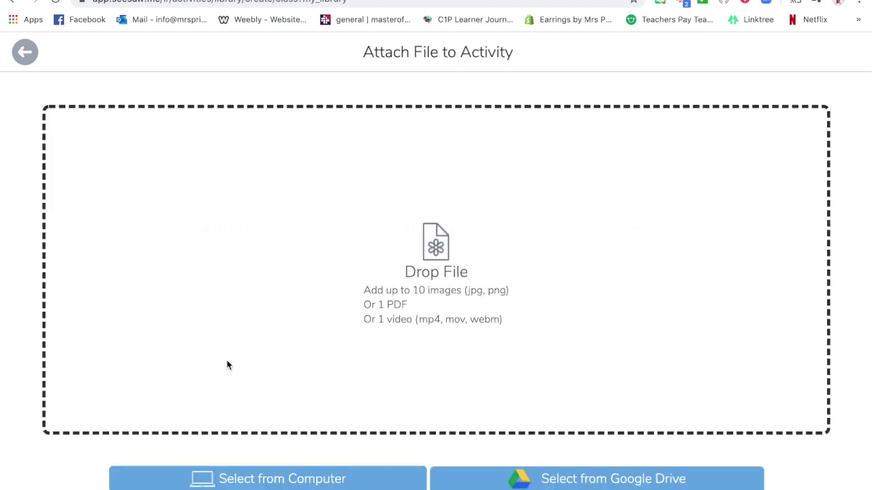
{"action": "left_click_drag", "start_coordinate": [313, 324], "coordinate": [431, 278]}
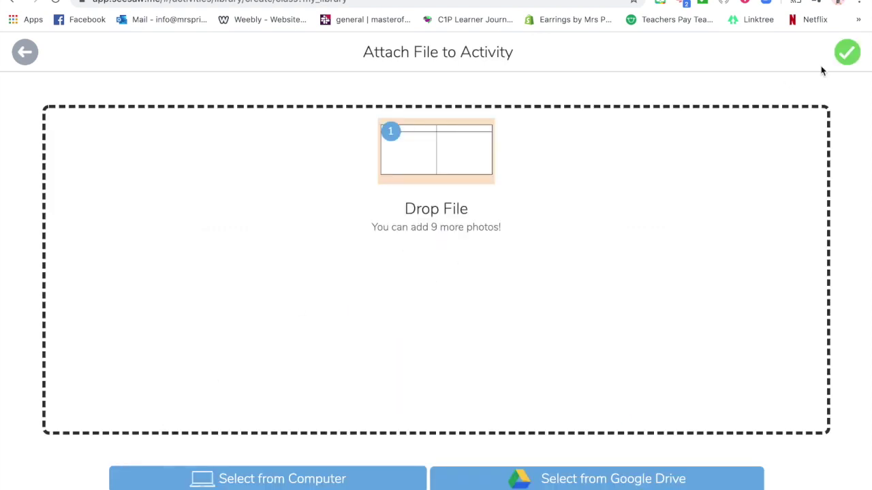
{"action": "left_click", "coordinate": [845, 58]}
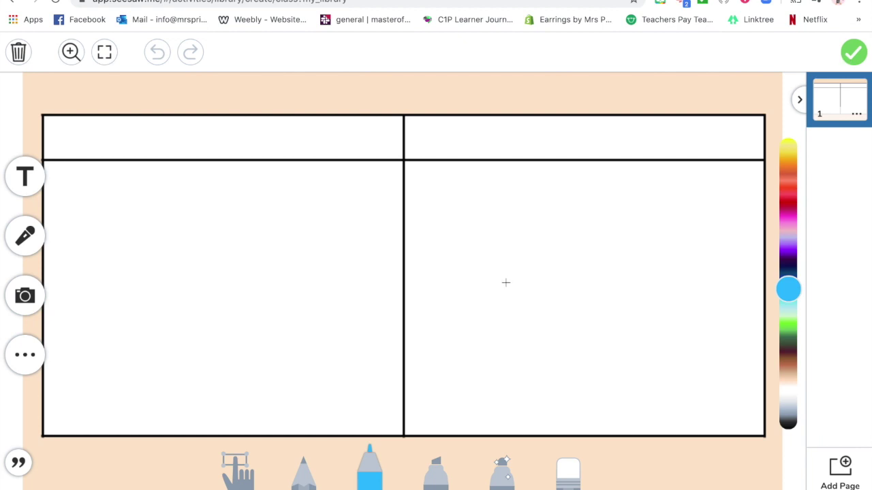
- Add a 'ch' text label to the table and narrow it to fit
{"action": "left_click", "coordinate": [24, 176]}
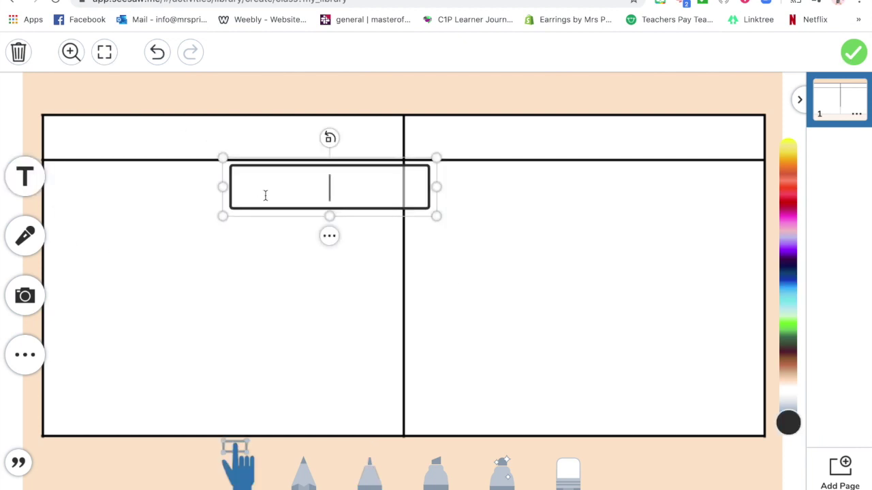
{"action": "type", "text": "ch"}
{"action": "left_click", "coordinate": [365, 234]}
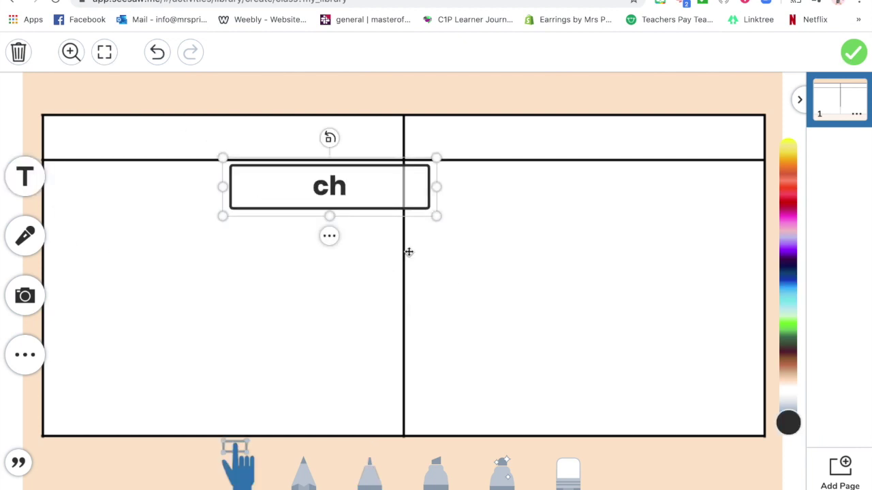
{"action": "left_click_drag", "start_coordinate": [439, 187], "coordinate": [223, 129]}
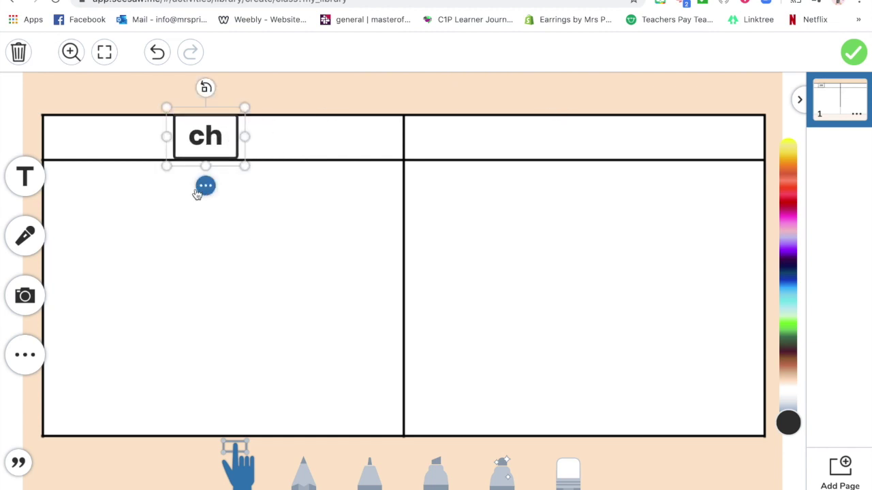
- Duplicate the ch label into the right header cell and change it to 'sh'
{"action": "left_click", "coordinate": [205, 185]}
{"action": "left_click", "coordinate": [253, 297]}
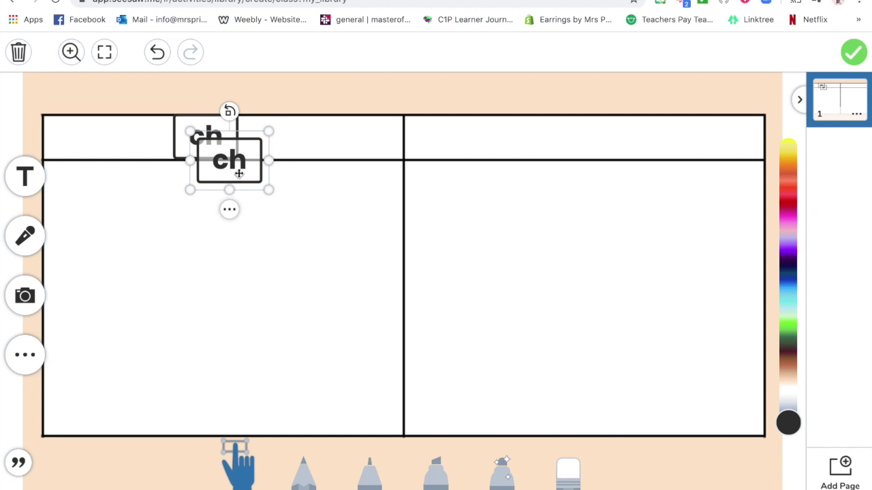
{"action": "left_click_drag", "start_coordinate": [238, 174], "coordinate": [579, 149]}
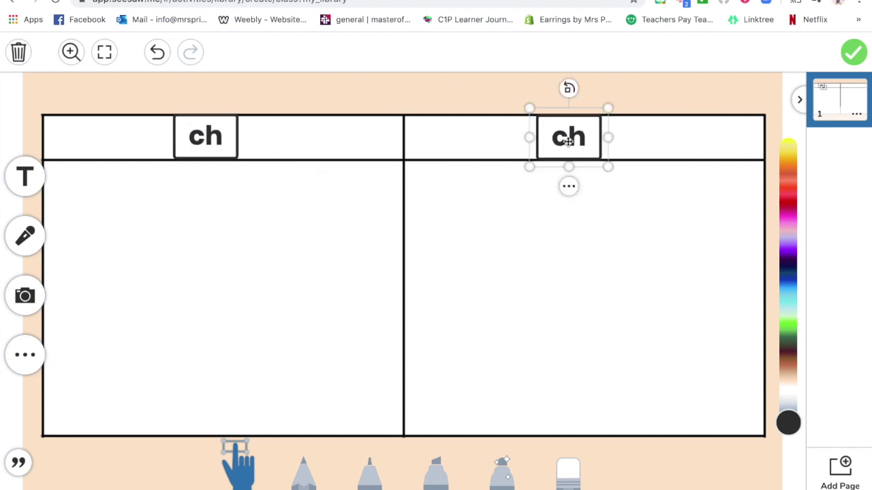
{"action": "double_click", "coordinate": [567, 138]}
{"action": "type", "text": "shi"}
{"action": "key", "text": "BackSpace"}
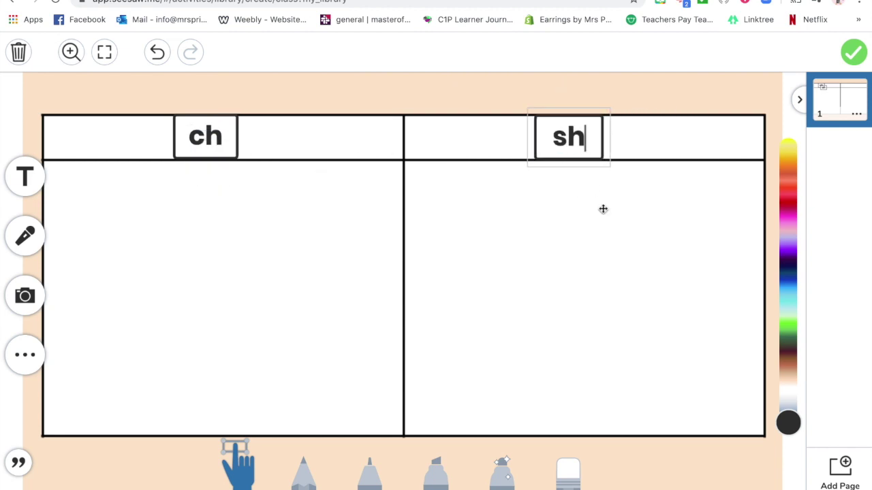
{"action": "left_click", "coordinate": [603, 203]}
- Style the sh label as white text on a yellow box and lock it
{"action": "left_click", "coordinate": [790, 149]}
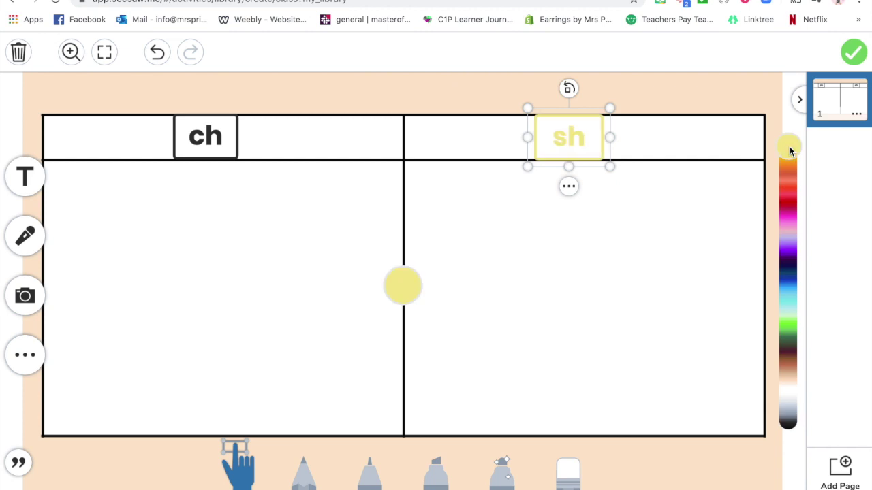
{"action": "left_click", "coordinate": [569, 186]}
{"action": "left_click", "coordinate": [547, 199]}
{"action": "left_click", "coordinate": [454, 292]}
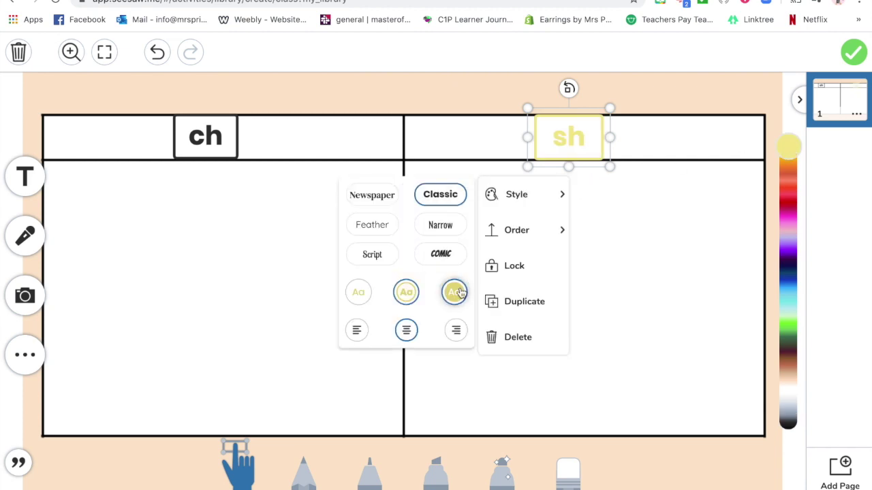
{"action": "left_click", "coordinate": [526, 266]}
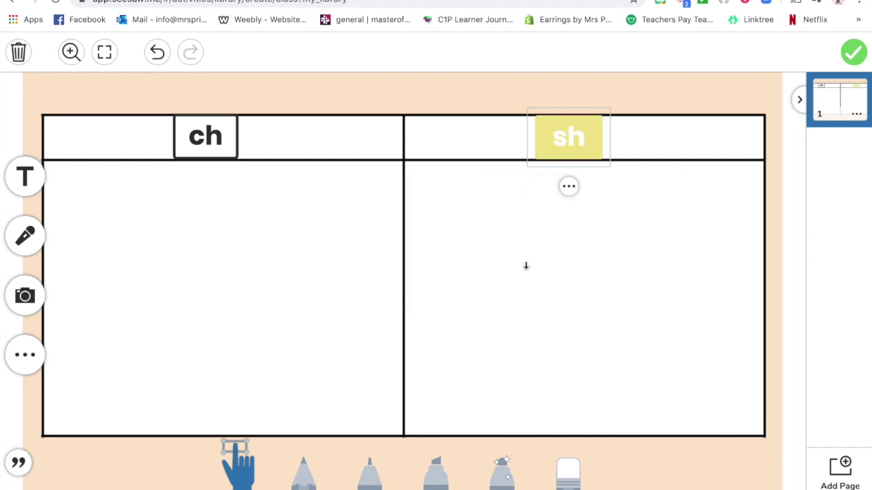
- Style the ch label as white text on a magenta box and lock it
{"action": "left_click", "coordinate": [227, 153]}
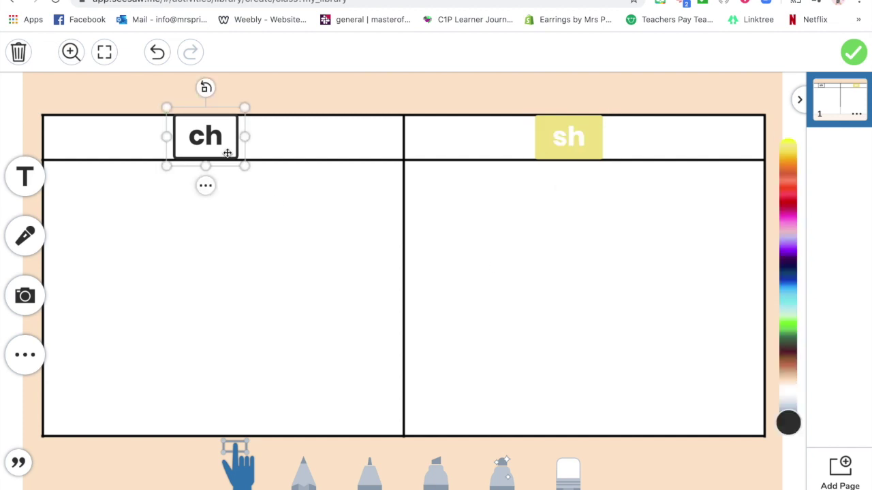
{"action": "left_click", "coordinate": [791, 221]}
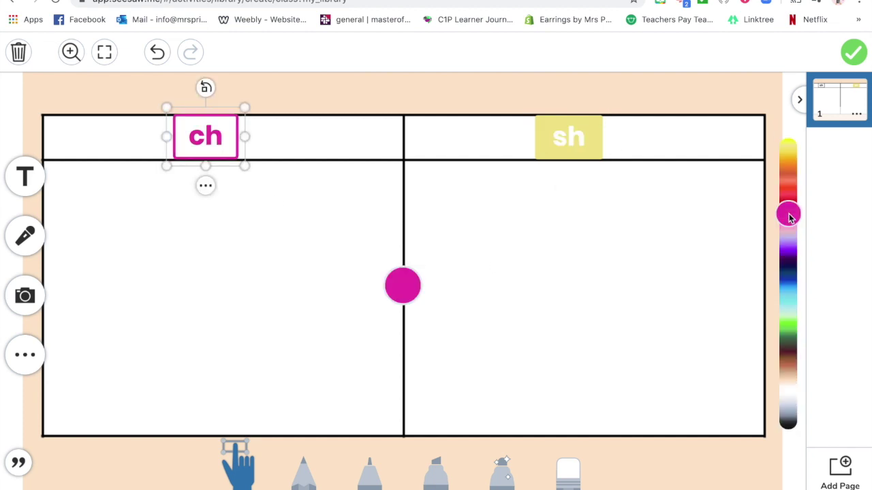
{"action": "left_click", "coordinate": [205, 186]}
{"action": "left_click", "coordinate": [409, 290]}
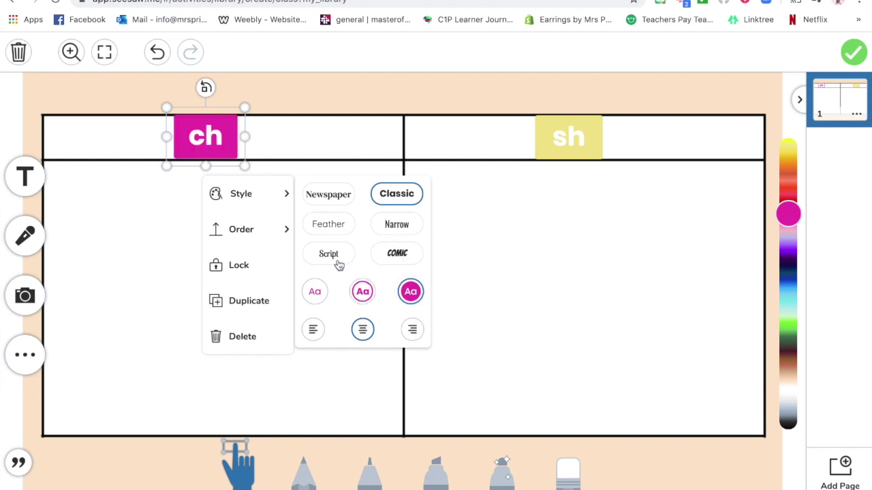
{"action": "left_click", "coordinate": [240, 264]}
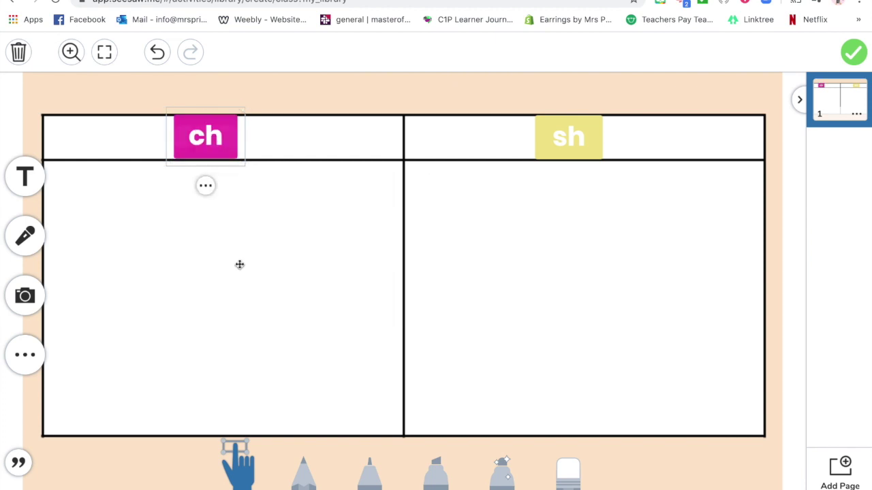
- Add a new unfilled, narrow text box to the table
{"action": "left_click", "coordinate": [27, 179]}
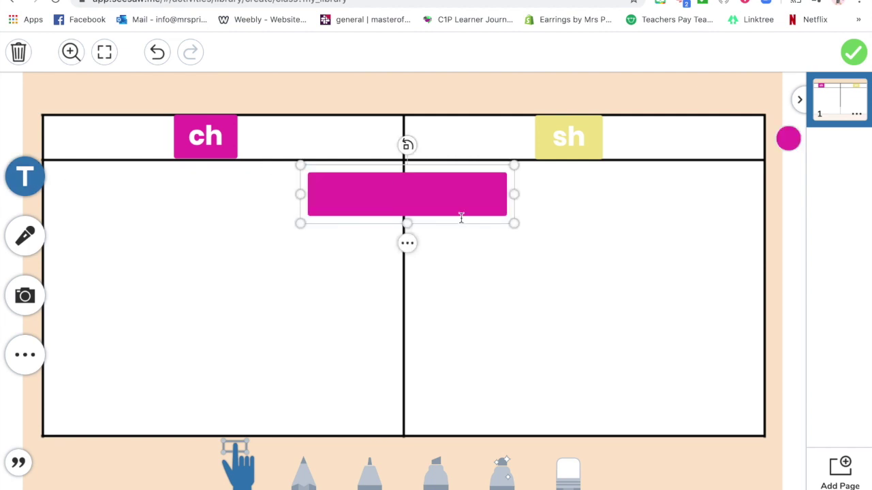
{"action": "left_click", "coordinate": [408, 243]}
{"action": "mouse_move", "coordinate": [442, 79]}
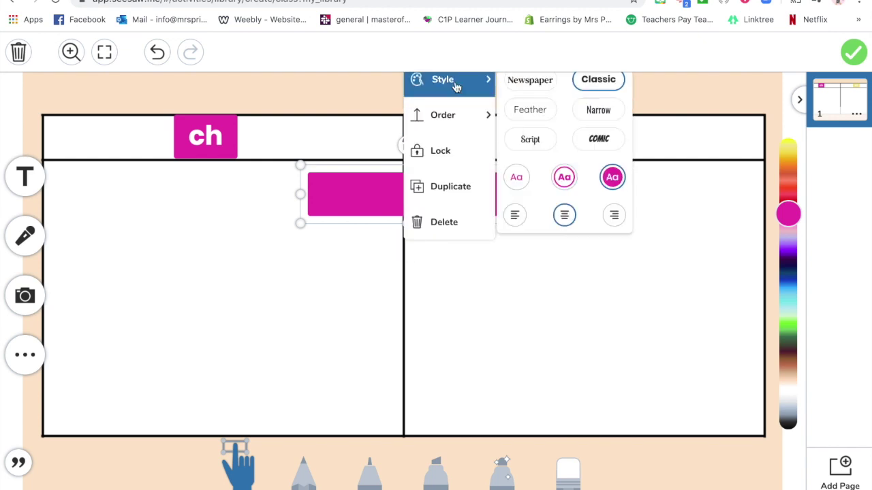
{"action": "left_click", "coordinate": [515, 175]}
{"action": "left_click", "coordinate": [366, 204]}
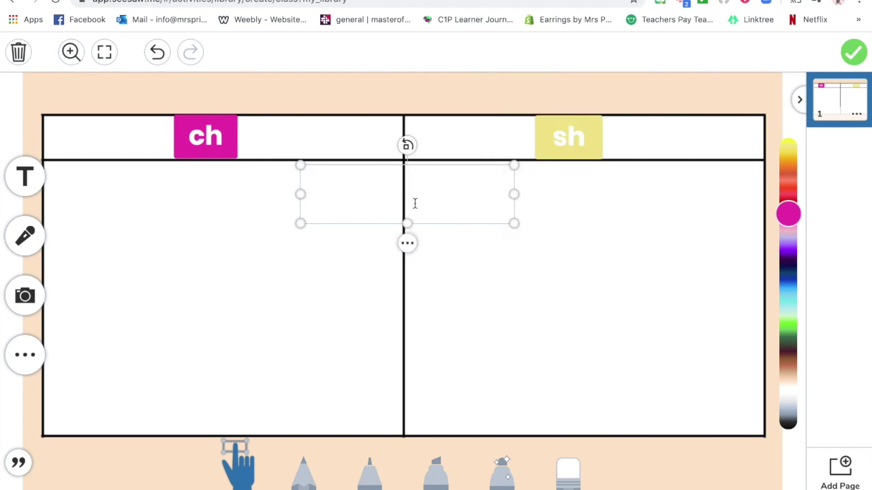
{"action": "left_click_drag", "start_coordinate": [512, 198], "coordinate": [431, 197]}
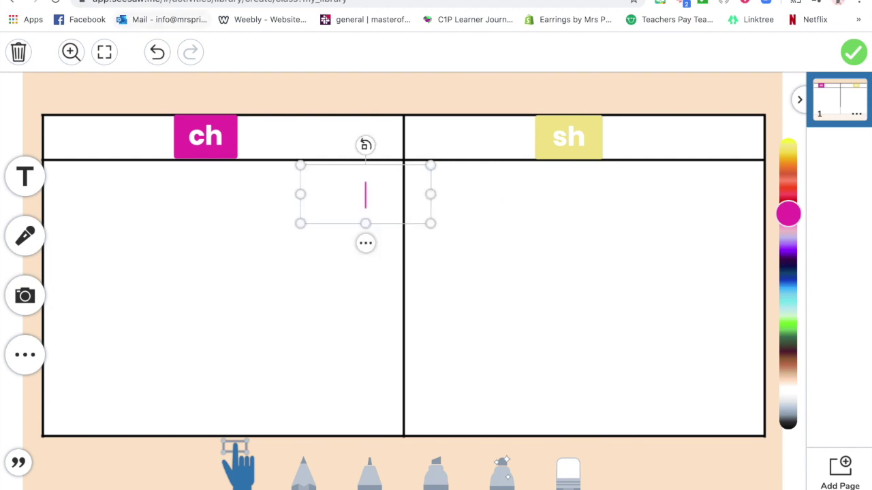
- Insert the chocolate bar emoji into the new text box
{"action": "left_click", "coordinate": [85, 0]}
{"action": "left_click", "coordinate": [347, 175]}
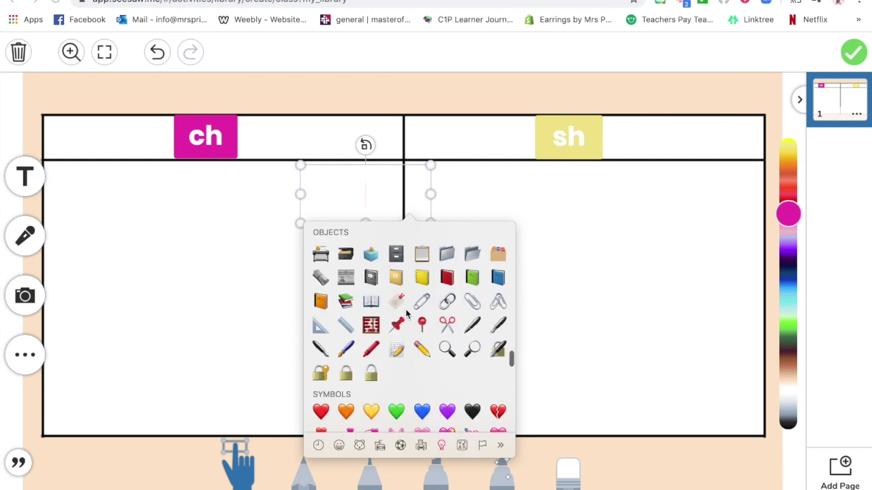
{"action": "scroll", "coordinate": [392, 333], "scroll_direction": "up", "scroll_amount": 10}
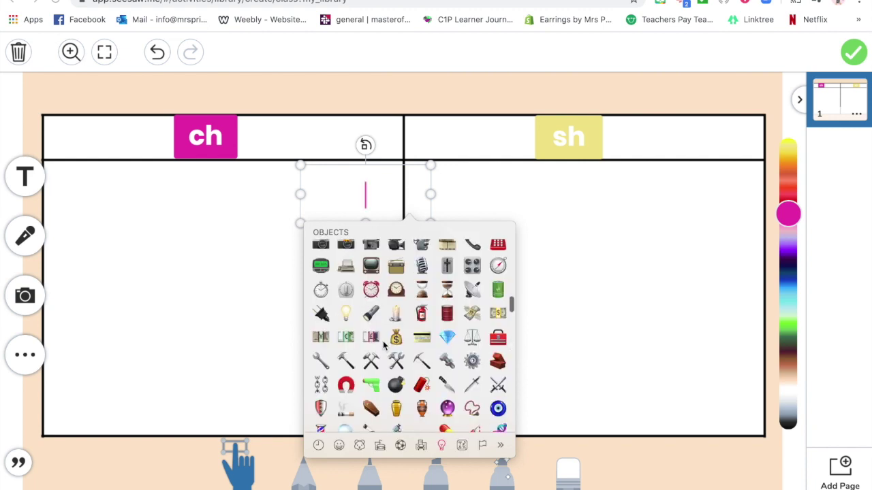
{"action": "scroll", "coordinate": [385, 347], "scroll_direction": "up", "scroll_amount": 5}
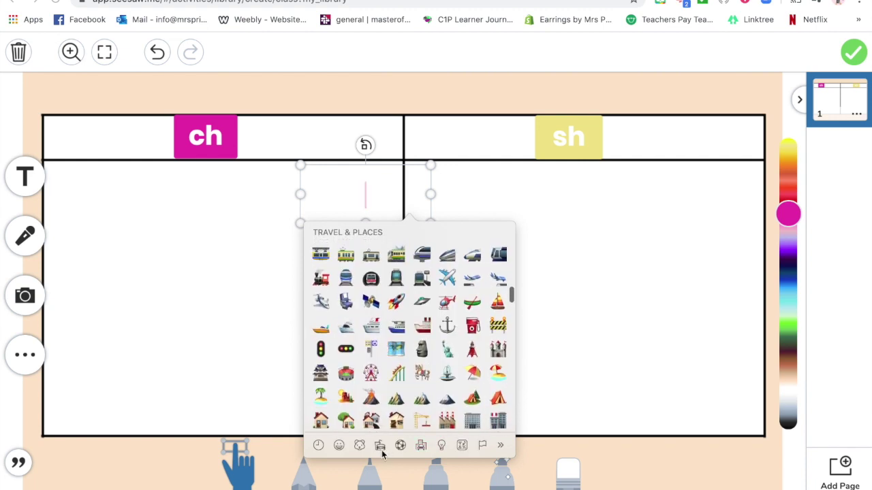
{"action": "scroll", "coordinate": [409, 368], "scroll_direction": "up", "scroll_amount": 15}
{"action": "scroll", "coordinate": [409, 368], "scroll_direction": "down", "scroll_amount": 6}
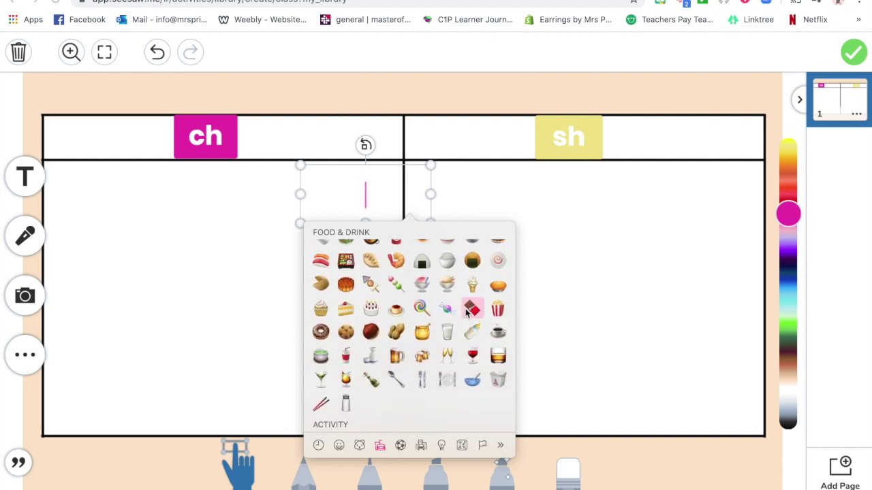
{"action": "left_click", "coordinate": [467, 310]}
- Resize and position the chocolate bar lower in the ch column
{"action": "left_click", "coordinate": [439, 196]}
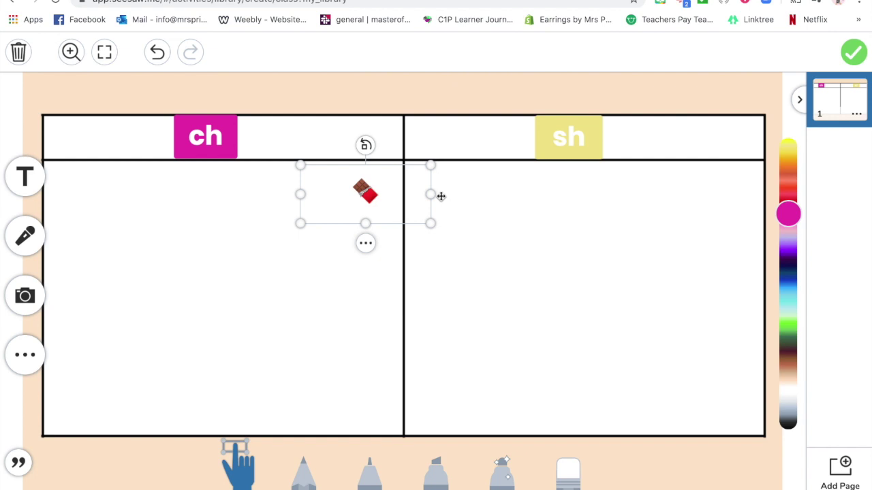
{"action": "left_click", "coordinate": [426, 196]}
{"action": "left_click_drag", "start_coordinate": [397, 197], "coordinate": [496, 321]}
{"action": "left_click_drag", "start_coordinate": [402, 231], "coordinate": [330, 325]}
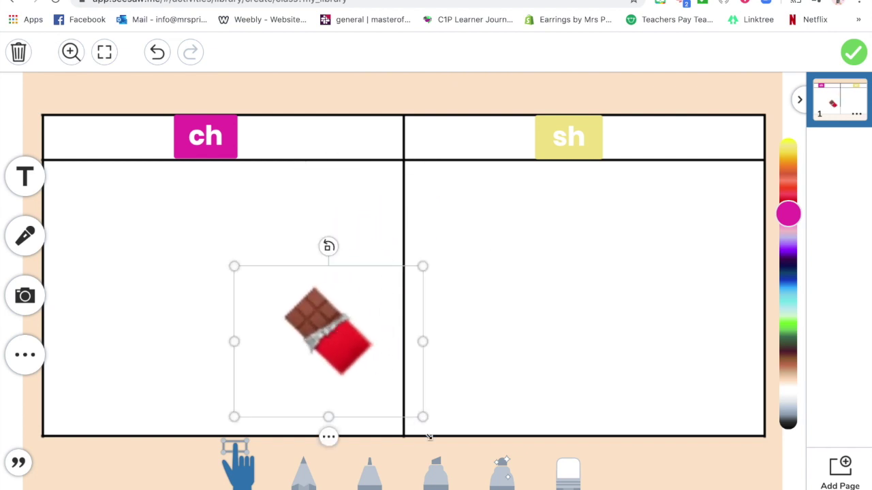
{"action": "left_click_drag", "start_coordinate": [425, 417], "coordinate": [368, 376]}
- Duplicate the chocolate bar box across the column line and empty the copy
{"action": "left_click", "coordinate": [303, 393]}
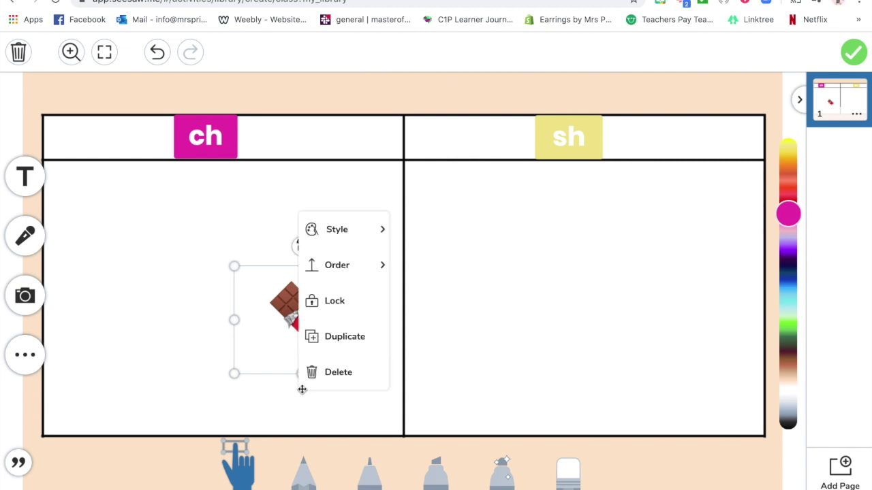
{"action": "left_click", "coordinate": [335, 336]}
{"action": "left_click_drag", "start_coordinate": [315, 314], "coordinate": [438, 312]}
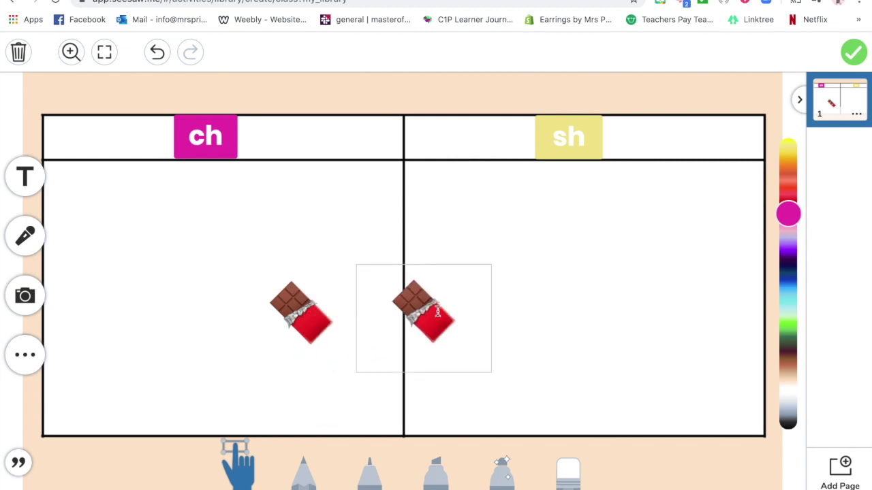
{"action": "double_click", "coordinate": [438, 312]}
{"action": "key", "text": "BackSpace"}
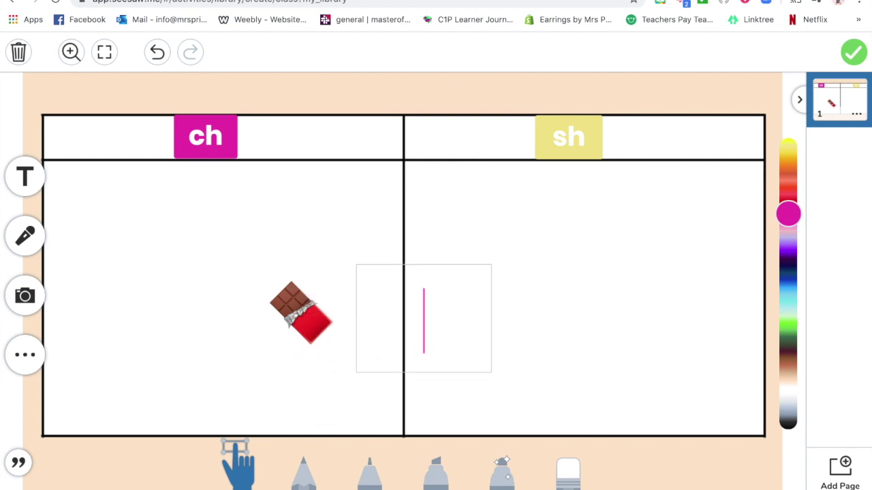
{"action": "left_click", "coordinate": [138, 152]}
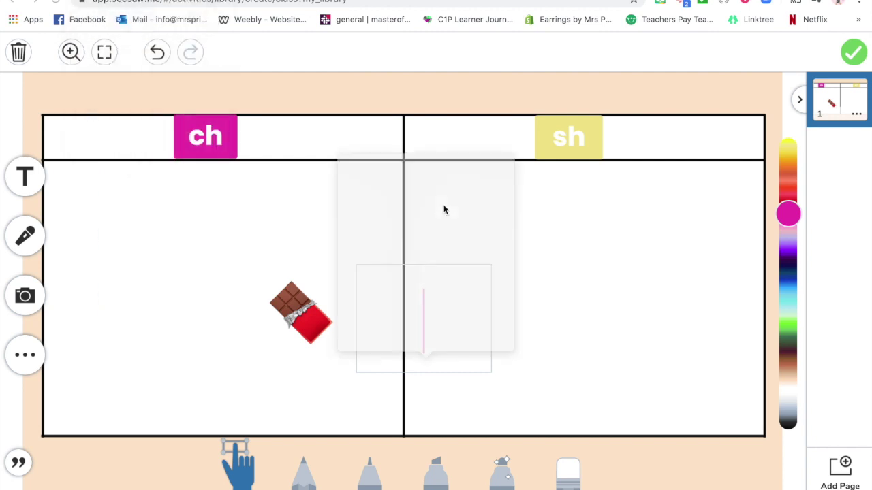
{"action": "left_click", "coordinate": [376, 338]}
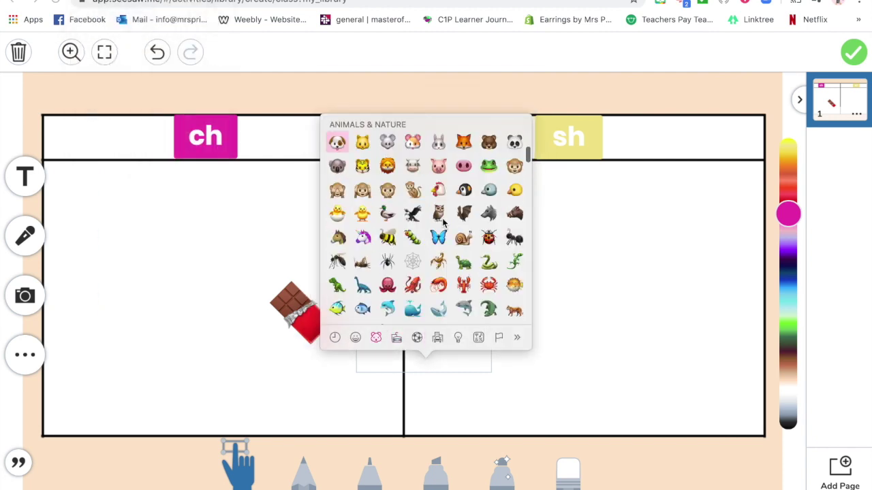
- Insert the chick emoji into the empty box, then duplicate it and delete the duplicate
{"action": "left_click", "coordinate": [368, 217]}
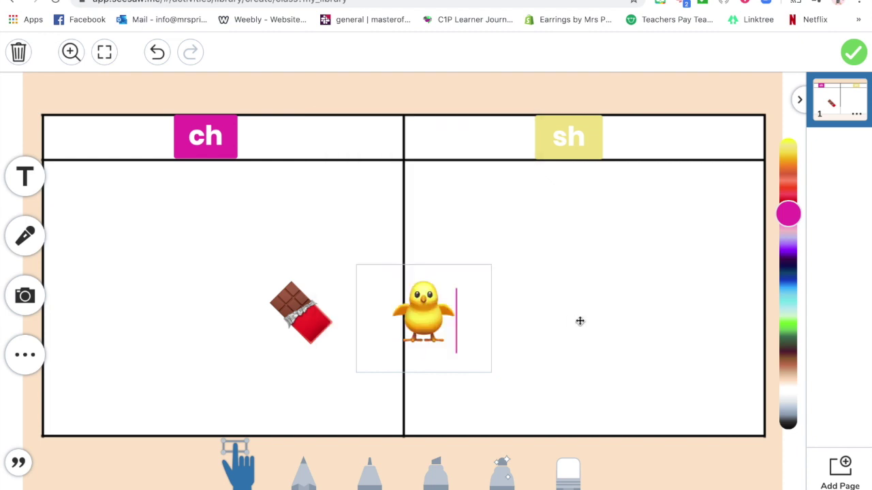
{"action": "left_click", "coordinate": [560, 326]}
{"action": "left_click", "coordinate": [424, 392]}
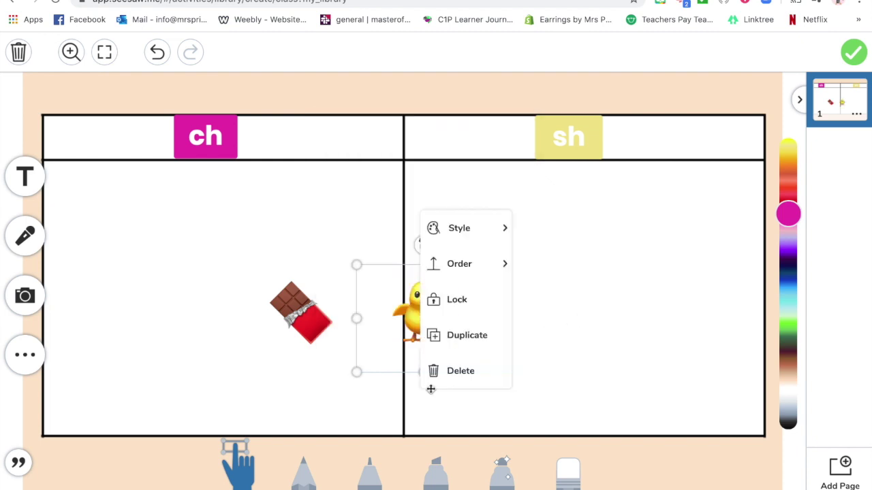
{"action": "left_click", "coordinate": [469, 335]}
{"action": "left_click", "coordinate": [456, 340]}
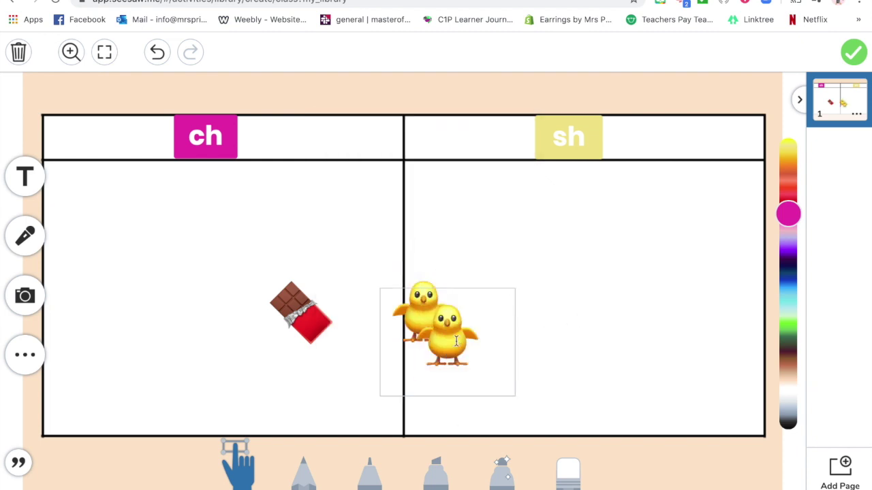
{"action": "key", "text": "BackSpace"}
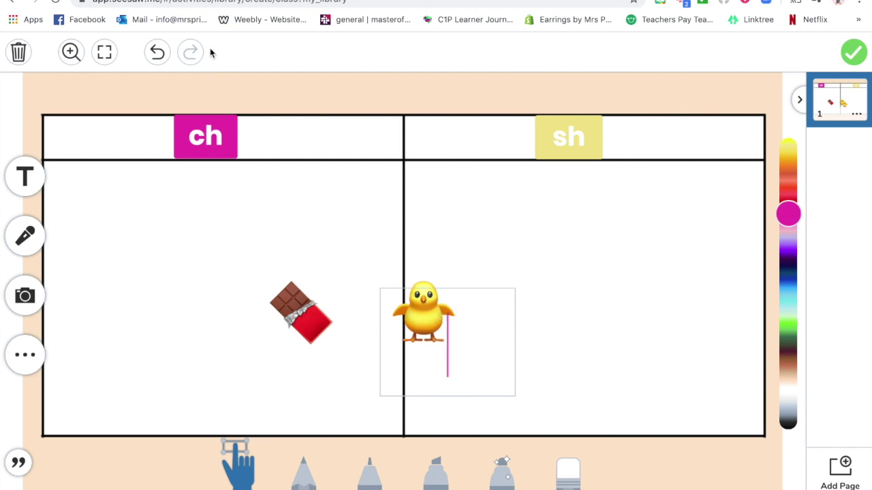
- Insert the ship emoji next to the chick from the emoji picker
{"action": "left_click", "coordinate": [85, 0]}
{"action": "left_click", "coordinate": [112, 153]}
{"action": "scroll", "coordinate": [440, 249], "scroll_direction": "up", "scroll_amount": 3}
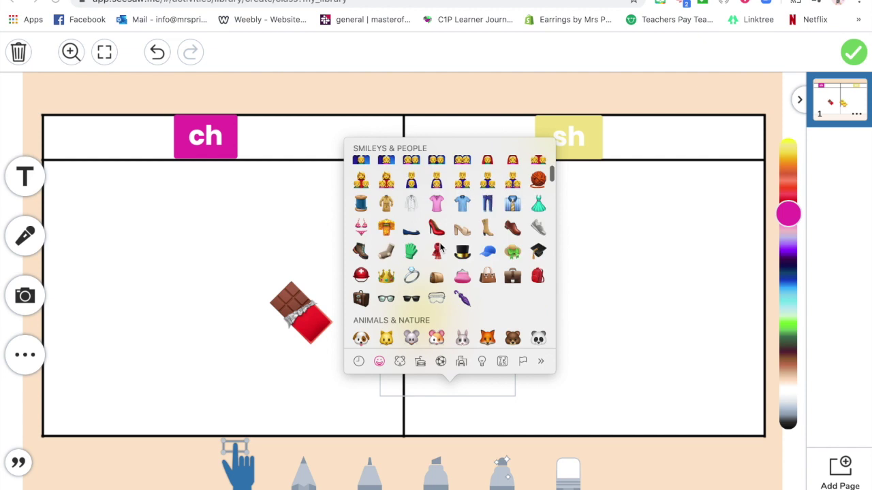
{"action": "scroll", "coordinate": [440, 248], "scroll_direction": "down", "scroll_amount": 4}
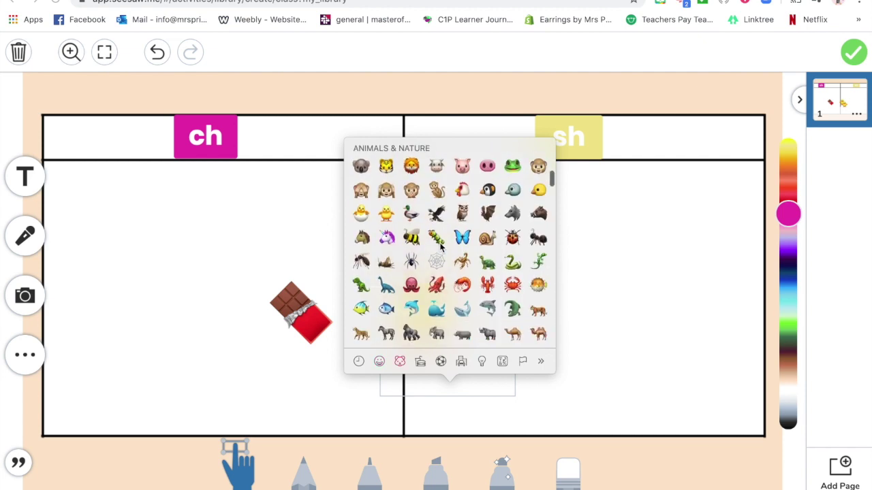
{"action": "scroll", "coordinate": [440, 249], "scroll_direction": "down", "scroll_amount": 1}
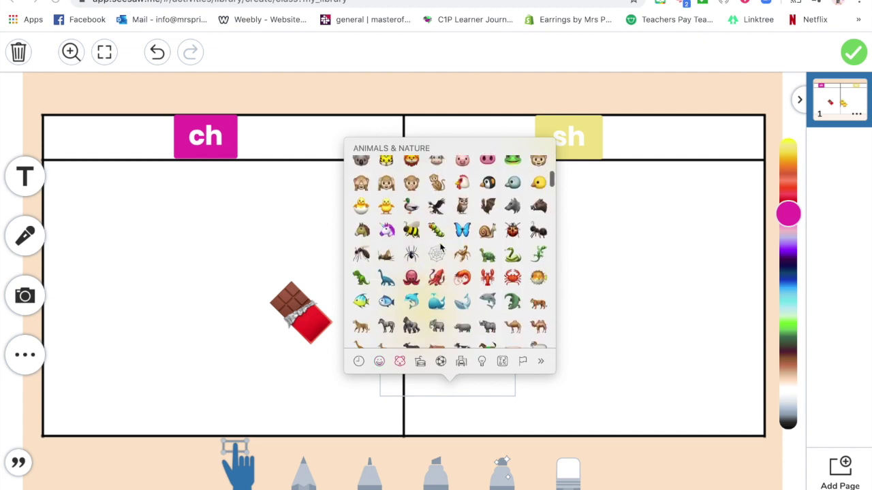
{"action": "scroll", "coordinate": [440, 248], "scroll_direction": "down", "scroll_amount": 3}
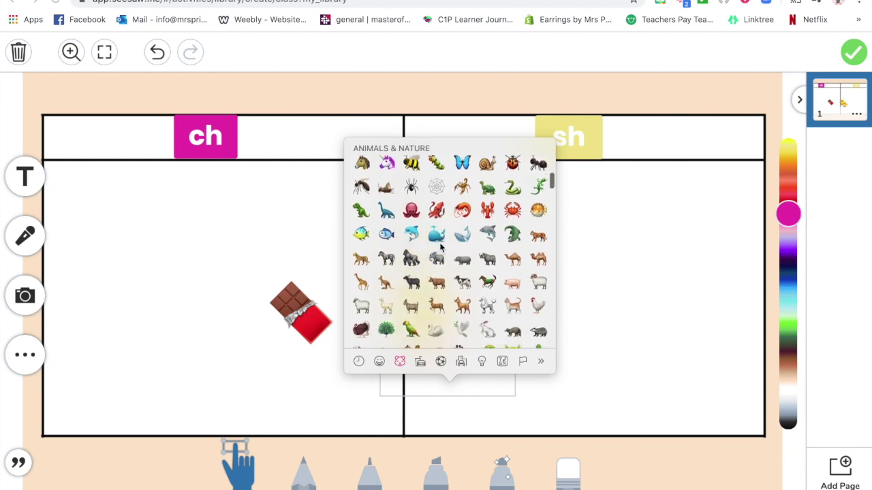
{"action": "scroll", "coordinate": [440, 249], "scroll_direction": "down", "scroll_amount": 6}
{"action": "scroll", "coordinate": [440, 249], "scroll_direction": "down", "scroll_amount": 1}
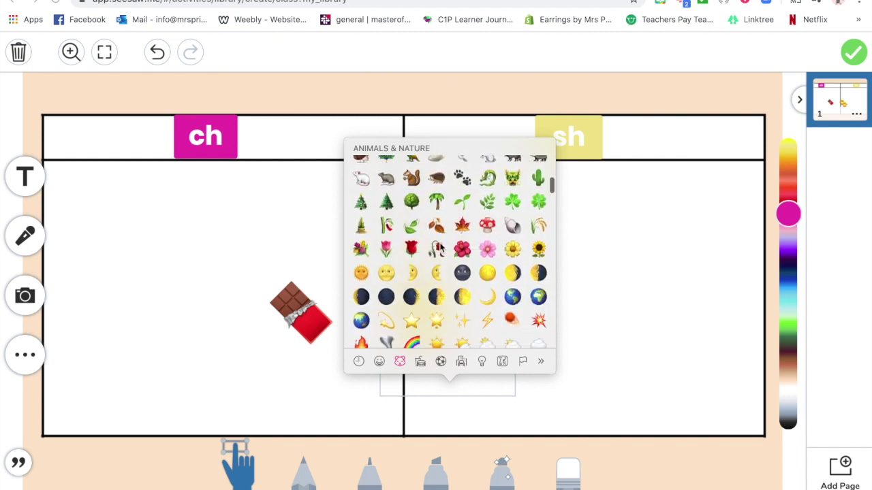
{"action": "scroll", "coordinate": [440, 249], "scroll_direction": "down", "scroll_amount": 6}
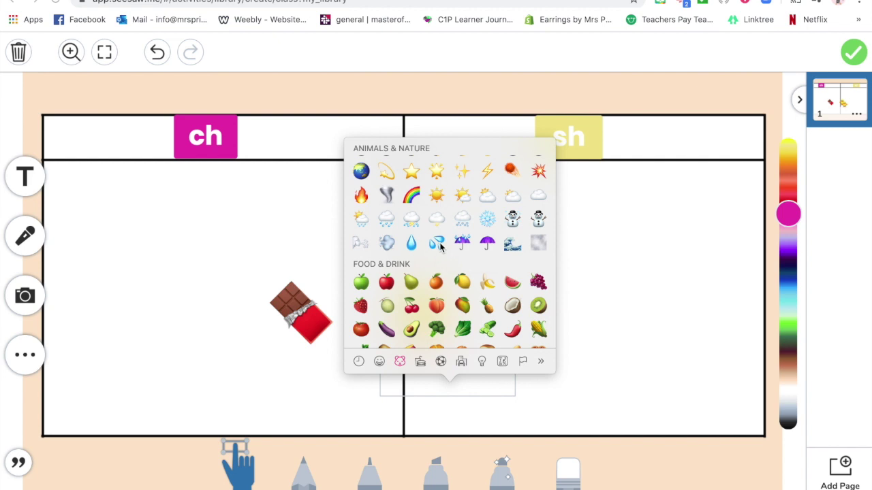
{"action": "scroll", "coordinate": [469, 251], "scroll_direction": "up", "scroll_amount": 2}
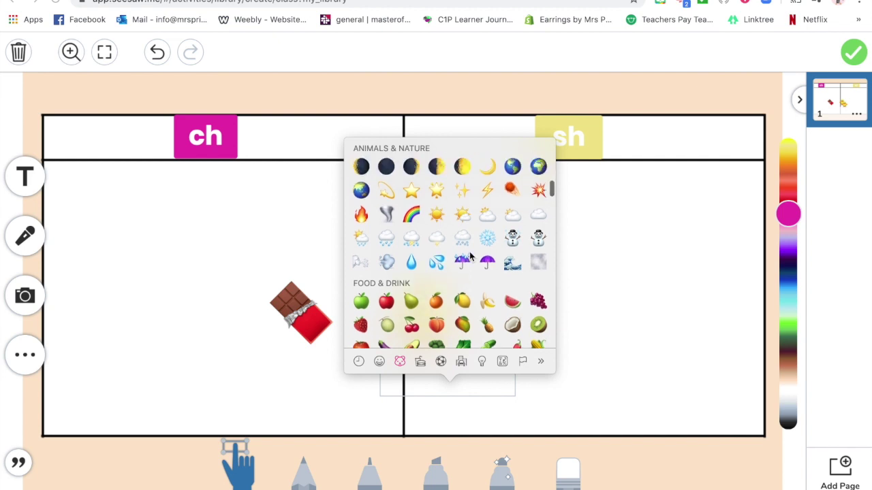
{"action": "scroll", "coordinate": [469, 252], "scroll_direction": "down", "scroll_amount": 8}
{"action": "scroll", "coordinate": [469, 252], "scroll_direction": "down", "scroll_amount": 10}
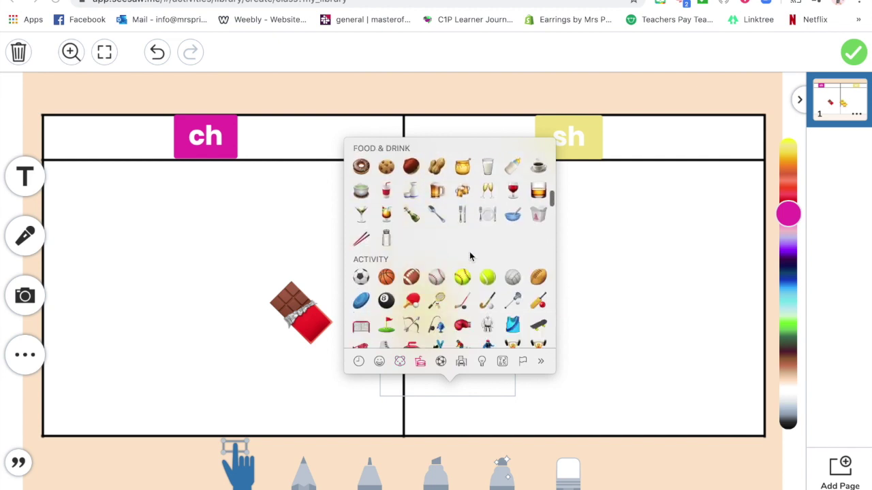
{"action": "scroll", "coordinate": [469, 256], "scroll_direction": "down", "scroll_amount": 2}
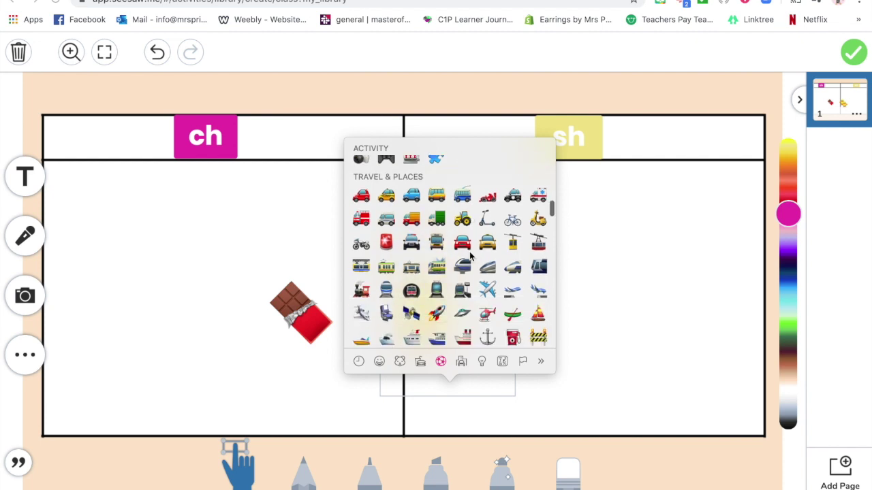
{"action": "scroll", "coordinate": [475, 322], "scroll_direction": "down", "scroll_amount": 1}
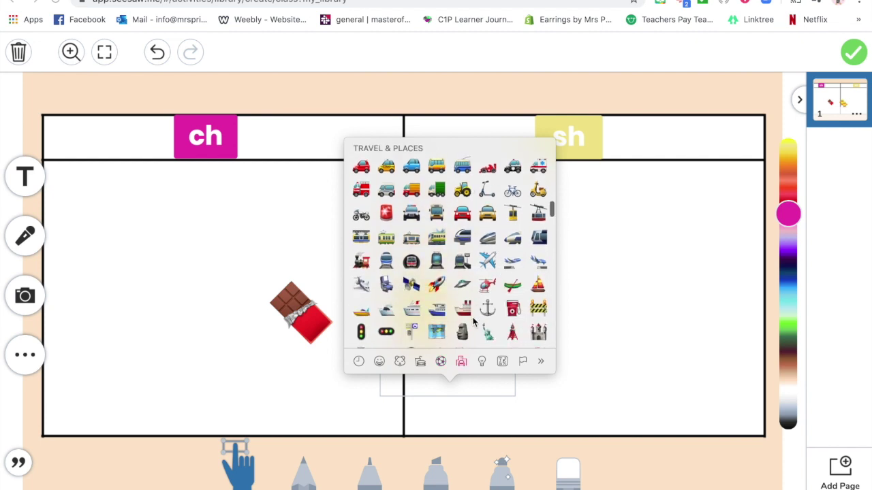
{"action": "left_click", "coordinate": [414, 315]}
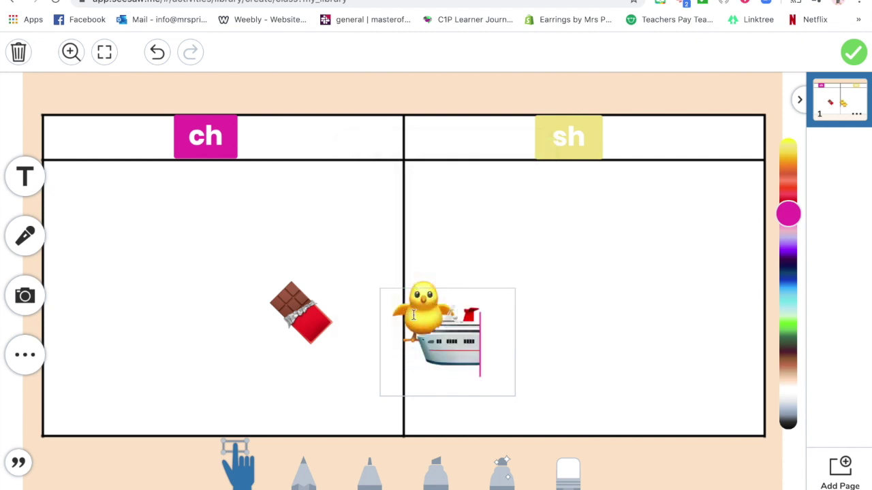
{"action": "left_click", "coordinate": [550, 333]}
- Move the ship right, away from the chick, and duplicate its box
{"action": "left_click_drag", "start_coordinate": [483, 340], "coordinate": [601, 333]}
{"action": "left_click", "coordinate": [555, 408]}
{"action": "left_click", "coordinate": [526, 361]}
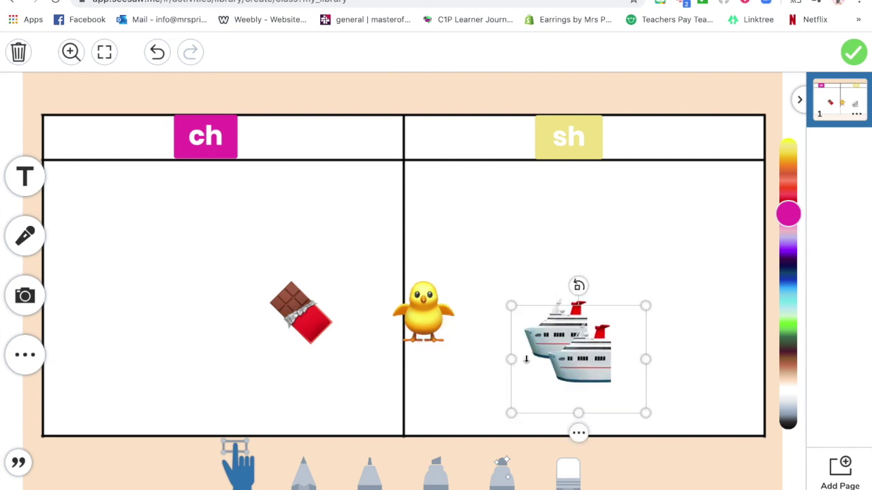
{"action": "left_click", "coordinate": [594, 360]}
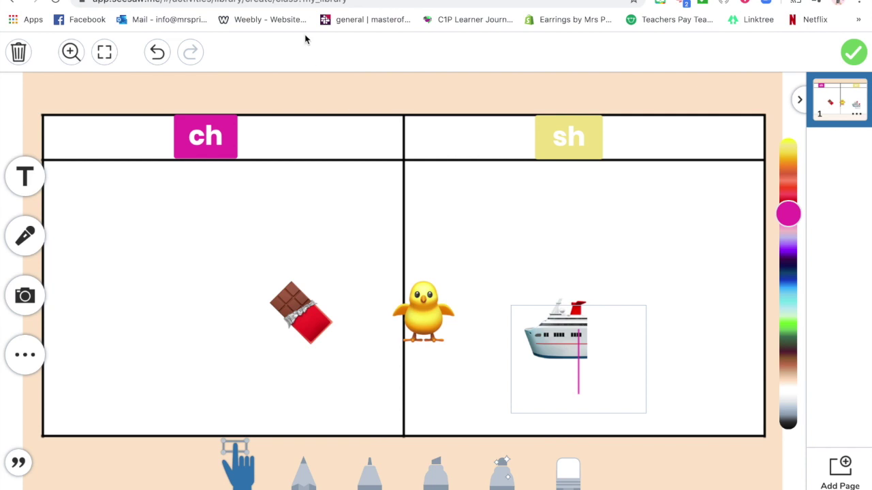
- Insert the shower-head emoji into the copied ship box
{"action": "left_click", "coordinate": [92, 0]}
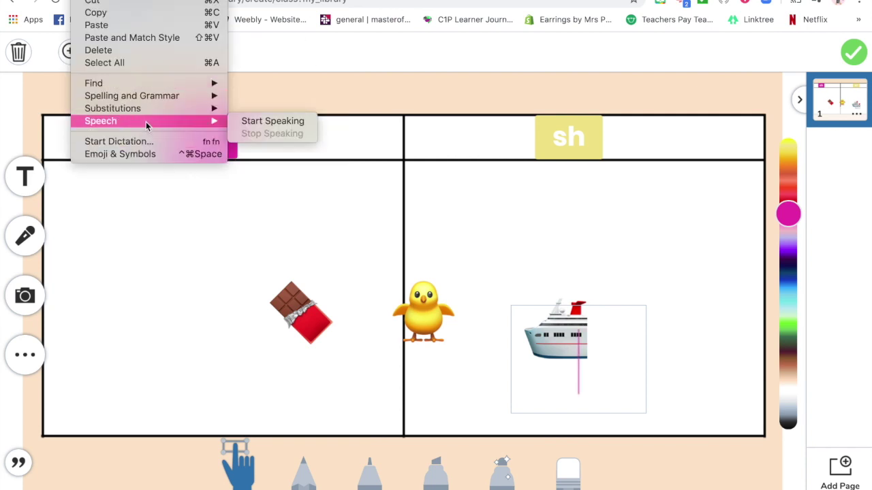
{"action": "left_click", "coordinate": [150, 152]}
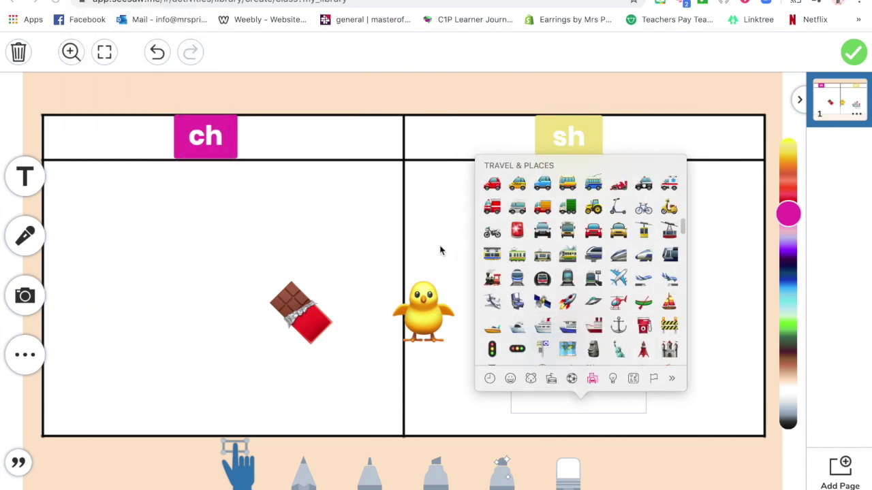
{"action": "scroll", "coordinate": [579, 251], "scroll_direction": "down", "scroll_amount": 5}
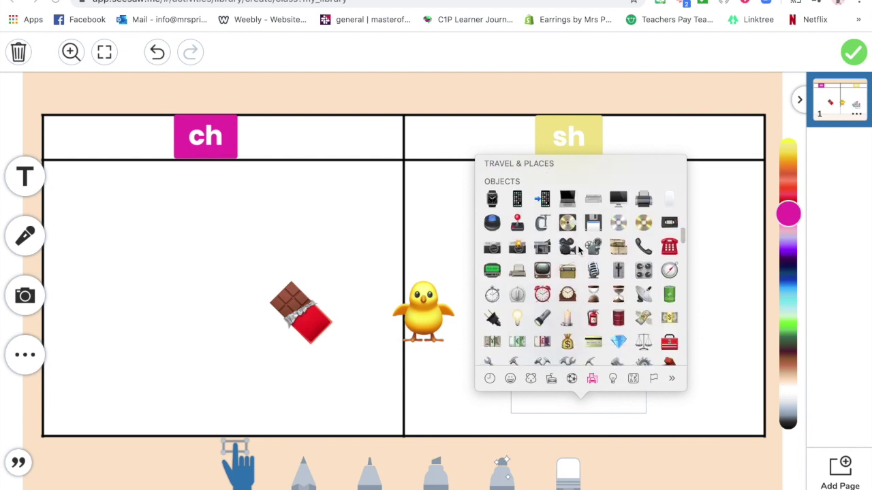
{"action": "scroll", "coordinate": [578, 251], "scroll_direction": "down", "scroll_amount": 4}
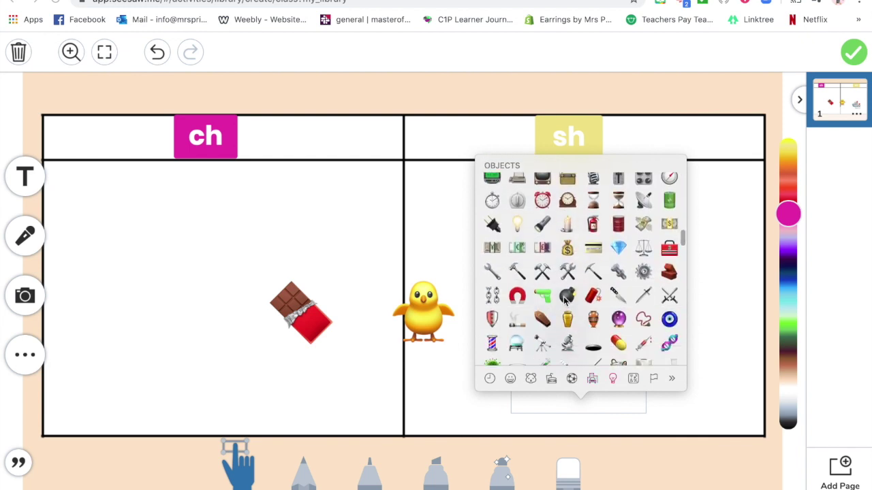
{"action": "scroll", "coordinate": [565, 299], "scroll_direction": "down", "scroll_amount": 5}
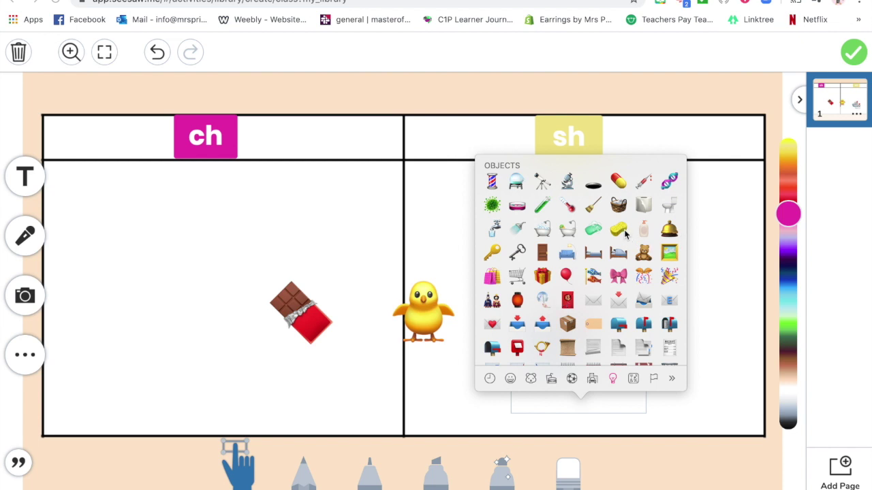
{"action": "scroll", "coordinate": [625, 234], "scroll_direction": "up", "scroll_amount": 2}
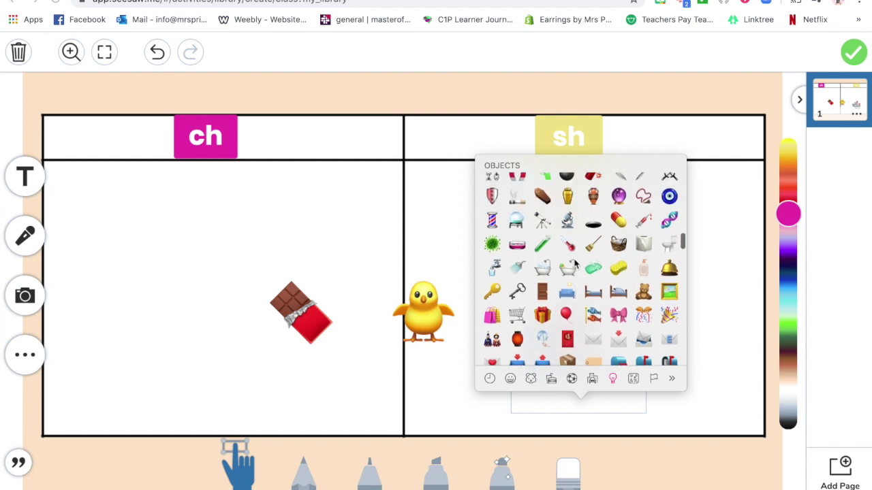
{"action": "left_click", "coordinate": [518, 267]}
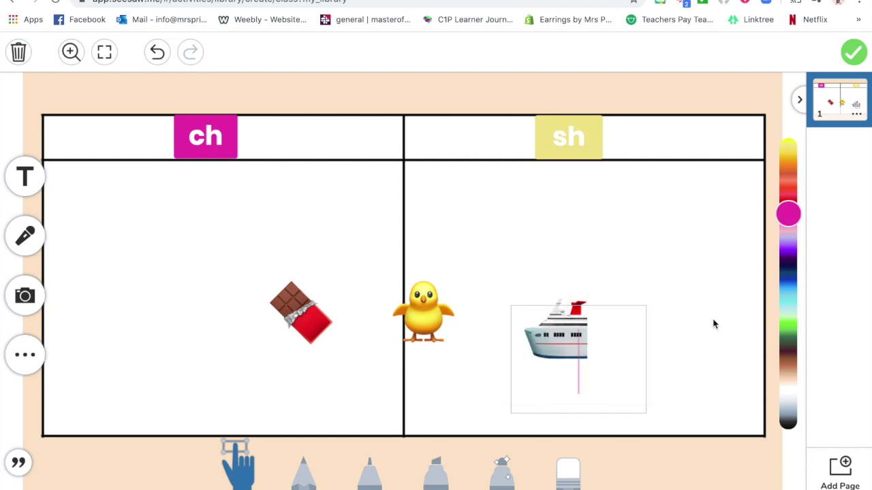
- Adjust the shower-head emoji box and deselect it
{"action": "double_click", "coordinate": [628, 360]}
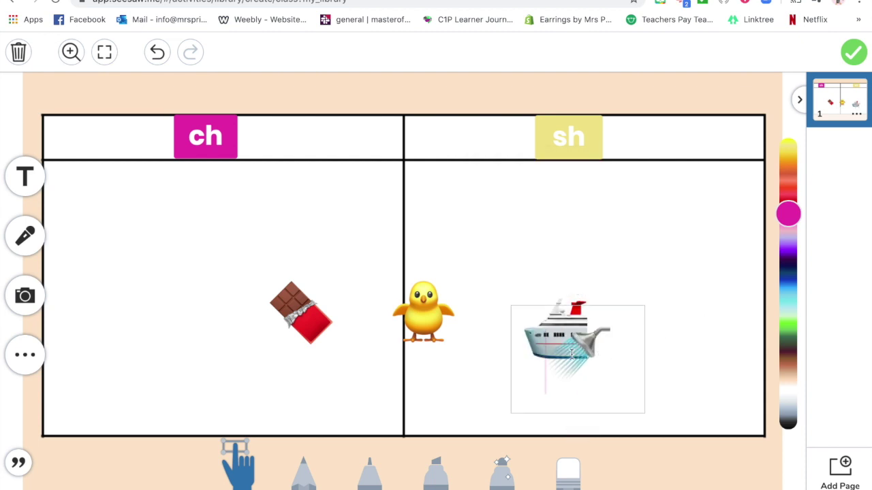
{"action": "left_click_drag", "start_coordinate": [628, 360], "coordinate": [652, 397]}
{"action": "left_click", "coordinate": [671, 396]}
{"action": "left_click", "coordinate": [687, 415]}
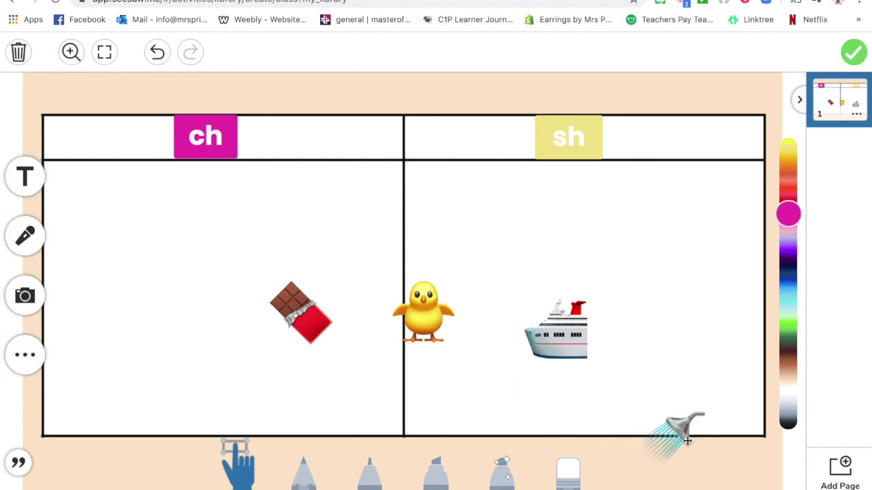
- Place the ship at the bottom of the centre line and the shower above the chick
{"action": "mouse_move", "coordinate": [556, 344]}
{"action": "left_mouse_down"}
{"action": "mouse_move", "coordinate": [524, 441]}
{"action": "mouse_move", "coordinate": [391, 409]}
{"action": "left_mouse_up"}
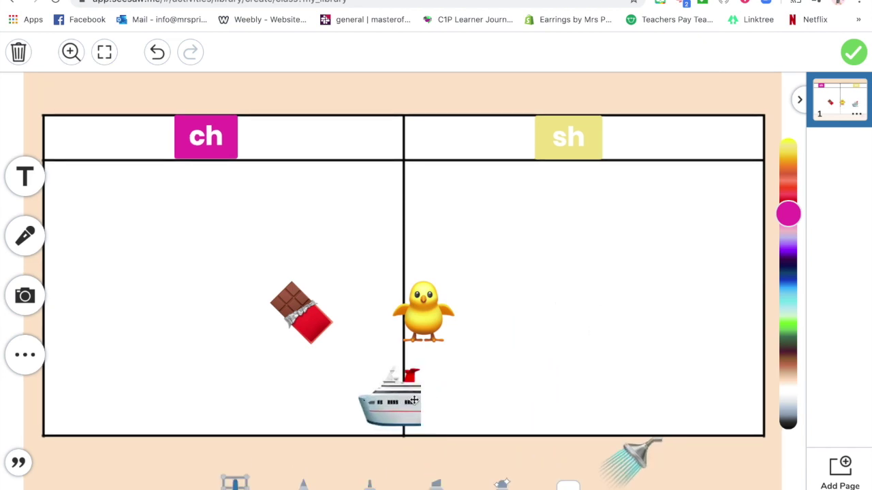
{"action": "left_click", "coordinate": [638, 452]}
{"action": "left_click", "coordinate": [473, 261]}
{"action": "left_click_drag", "start_coordinate": [638, 453], "coordinate": [399, 235]}
{"action": "left_click", "coordinate": [339, 206]}
{"action": "left_click_drag", "start_coordinate": [302, 313], "coordinate": [406, 160]}
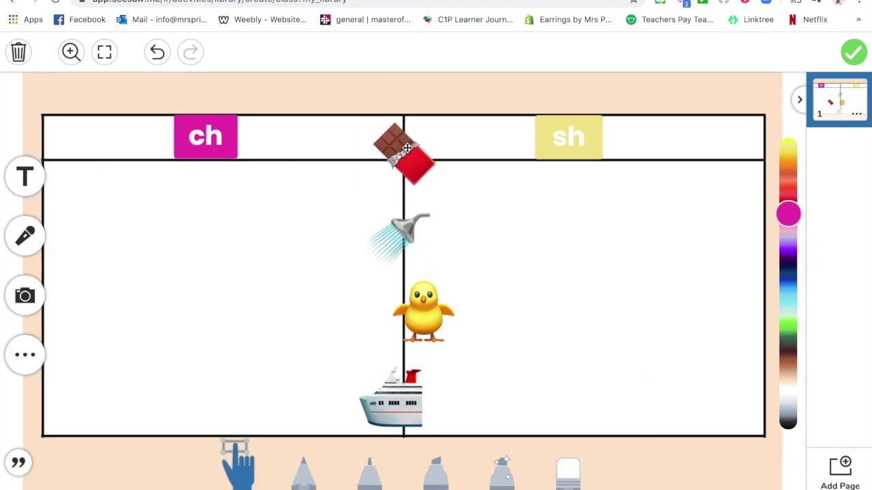
{"action": "left_click", "coordinate": [707, 479]}
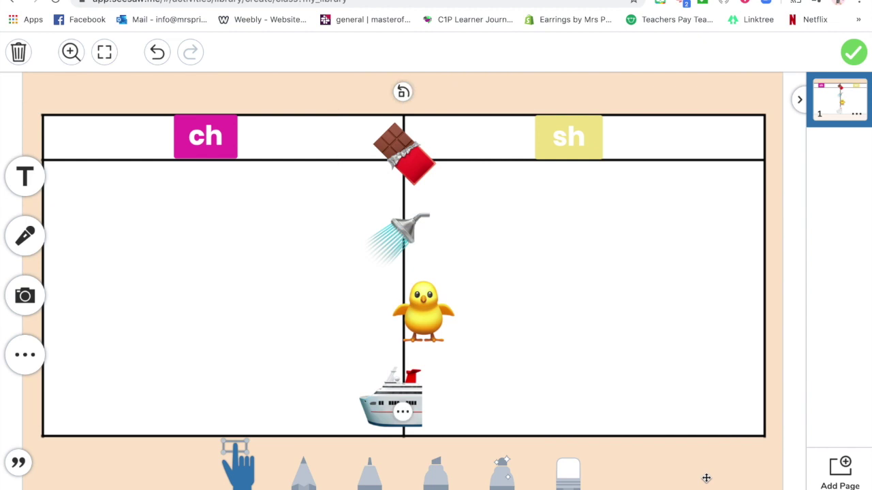
- Start a photo file upload from the add-content options, then cancel it
{"action": "left_click", "coordinate": [25, 354]}
{"action": "left_click", "coordinate": [30, 299]}
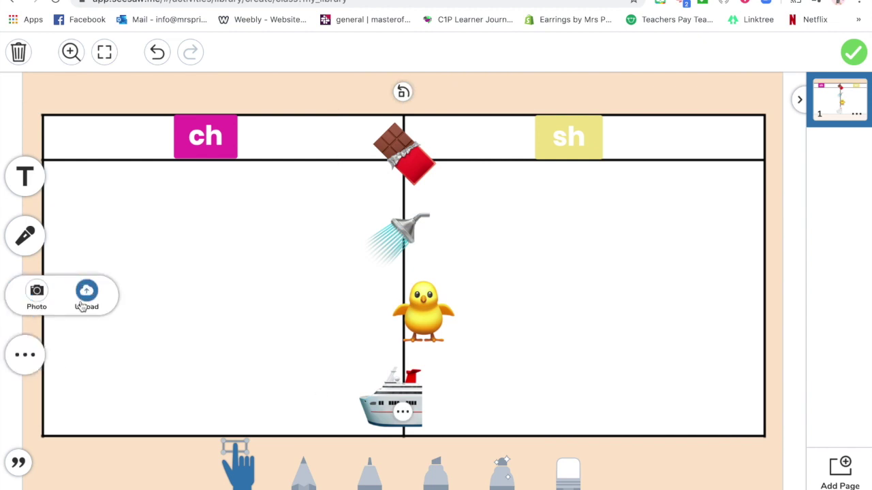
{"action": "left_click", "coordinate": [86, 305]}
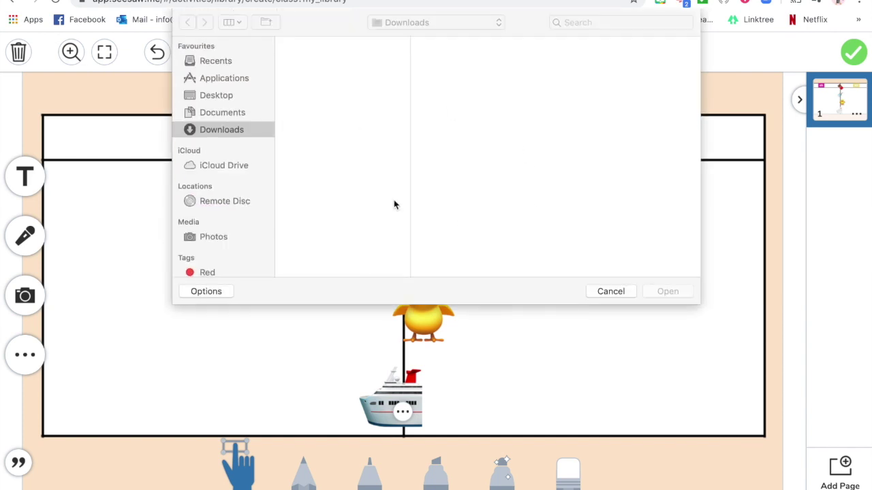
{"action": "left_click", "coordinate": [622, 292]}
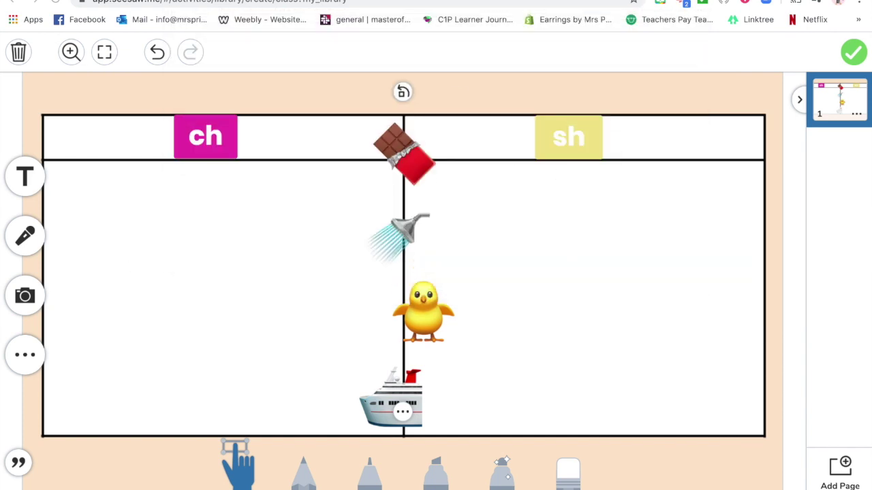
- In a new tab, search Google Images for 'shoe' and save the first shoe picture
{"action": "key", "text": "super+t"}
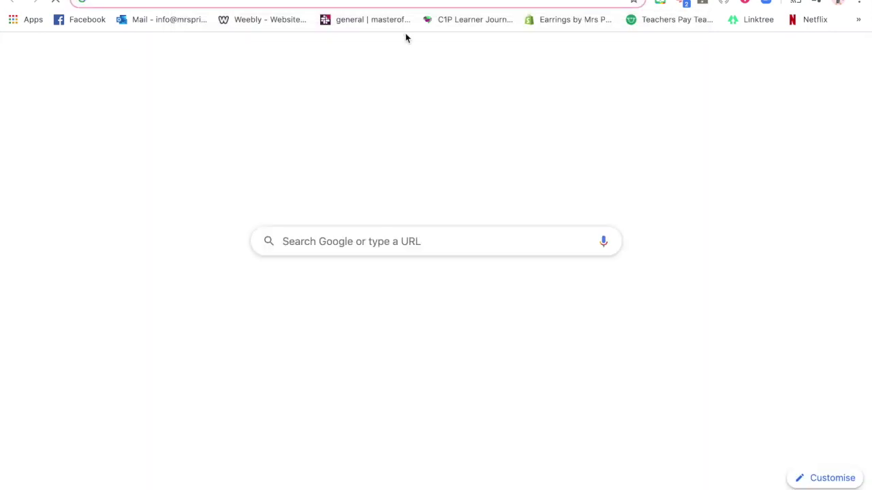
{"action": "type", "text": "sho"}
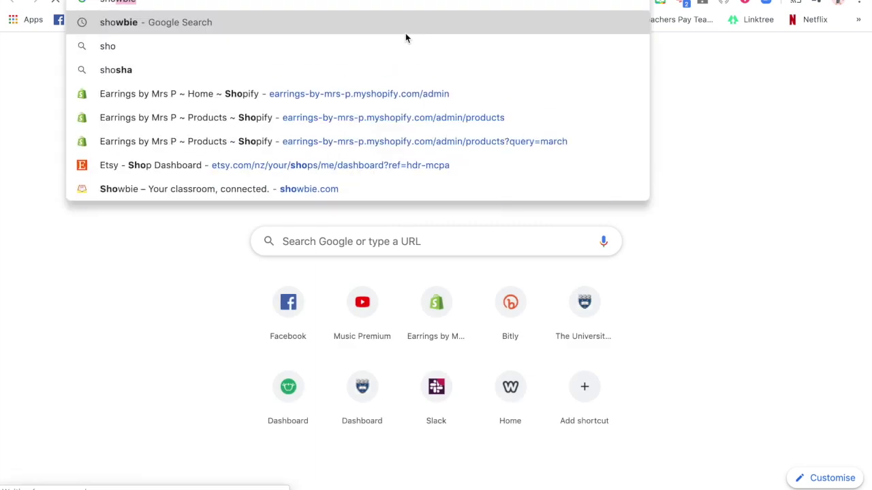
{"action": "type", "text": "e"}
{"action": "key", "text": "Return"}
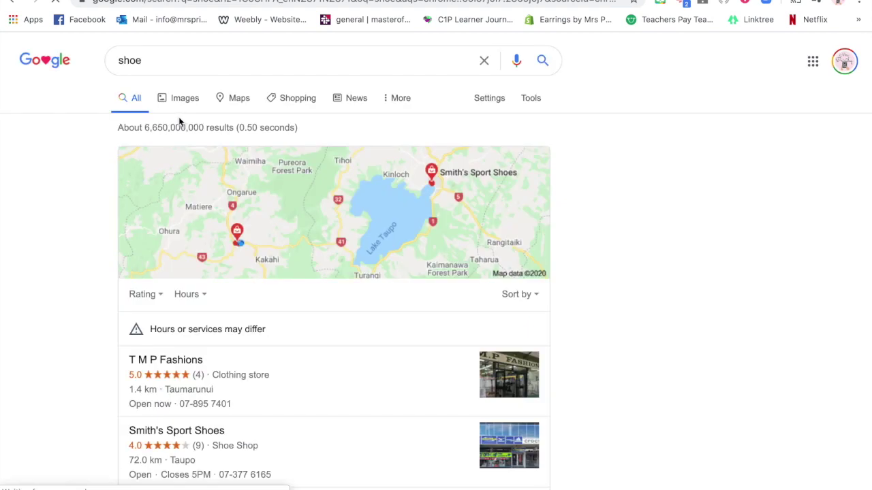
{"action": "left_click", "coordinate": [179, 100]}
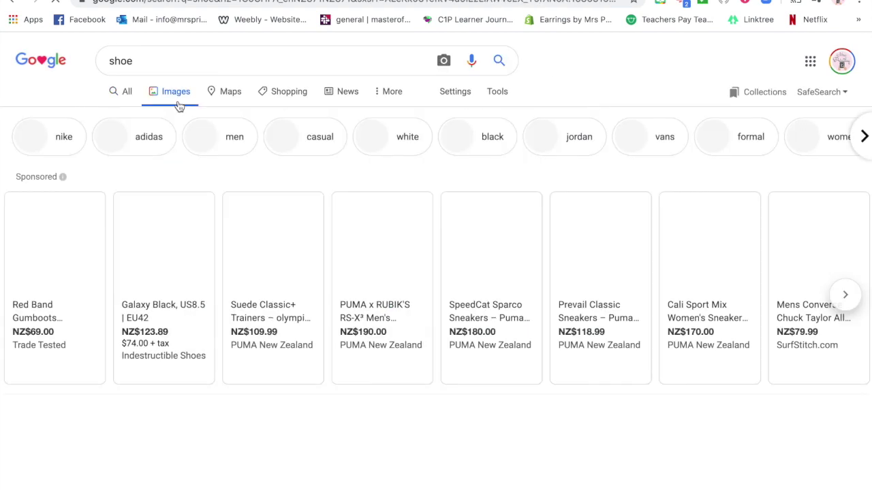
{"action": "scroll", "coordinate": [175, 319], "scroll_direction": "down", "scroll_amount": 2}
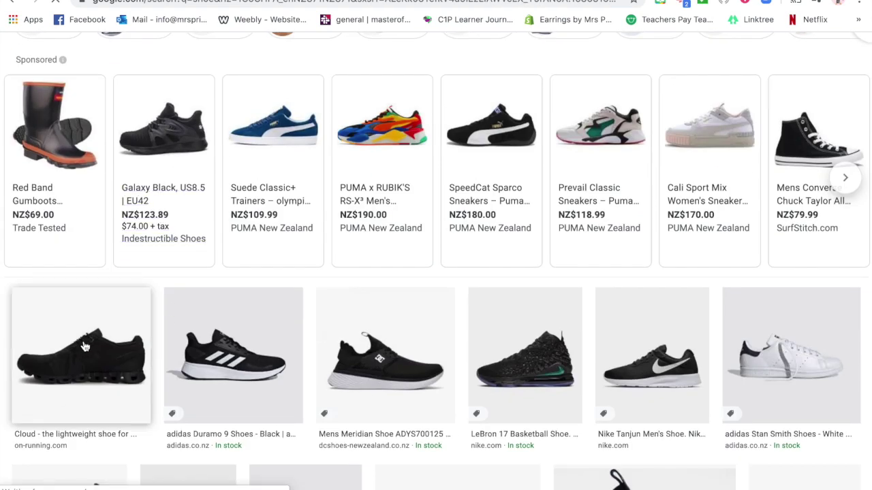
{"action": "right_click", "coordinate": [83, 346]}
{"action": "left_click", "coordinate": [116, 370]}
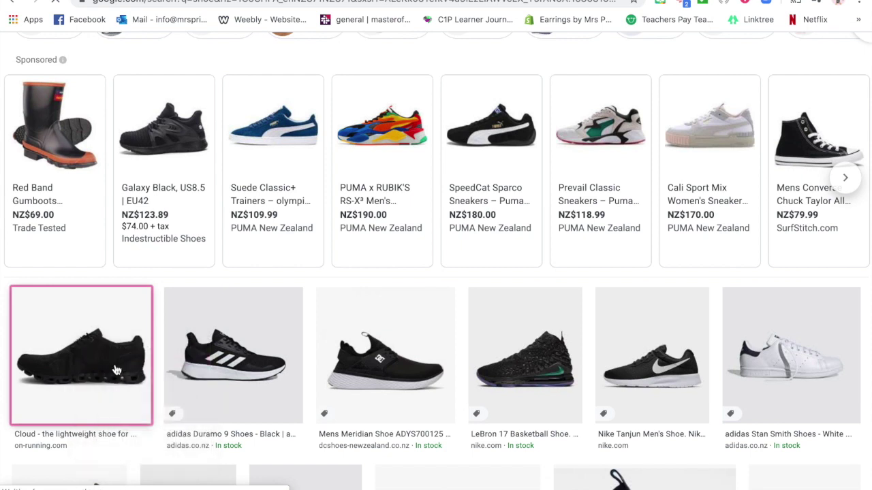
{"action": "key", "text": "Return"}
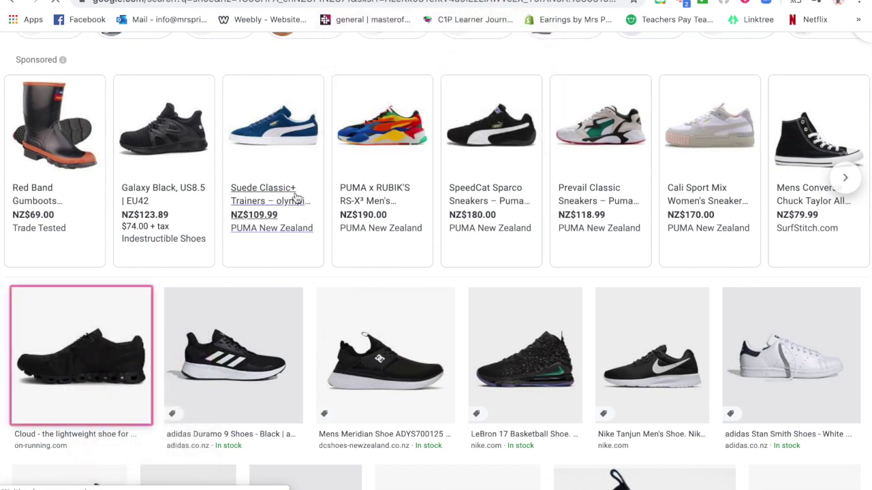
- Search images for 'shovel' and save the first shovel picture
{"action": "scroll", "coordinate": [297, 198], "scroll_direction": "up", "scroll_amount": 2}
{"action": "left_click", "coordinate": [158, 66]}
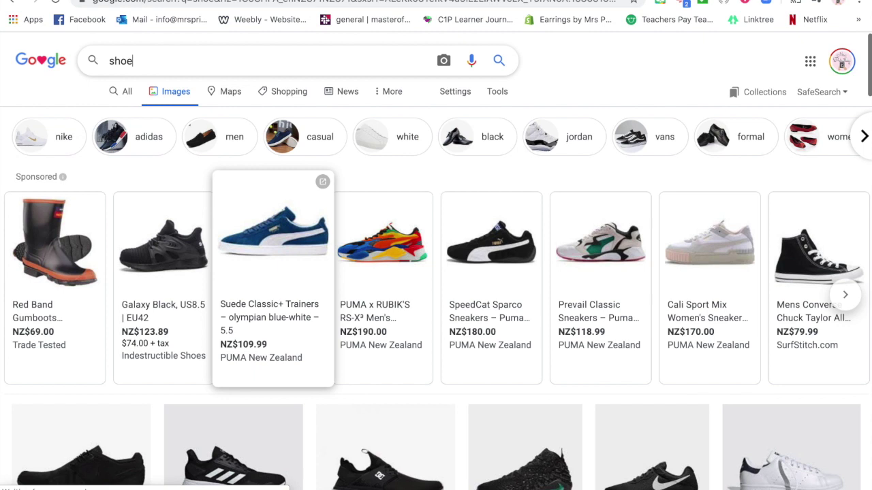
{"action": "type", "text": "=ve"}
{"action": "key", "text": "BackSpace"}
{"action": "key", "text": "BackSpace"}
{"action": "key", "text": "BackSpace"}
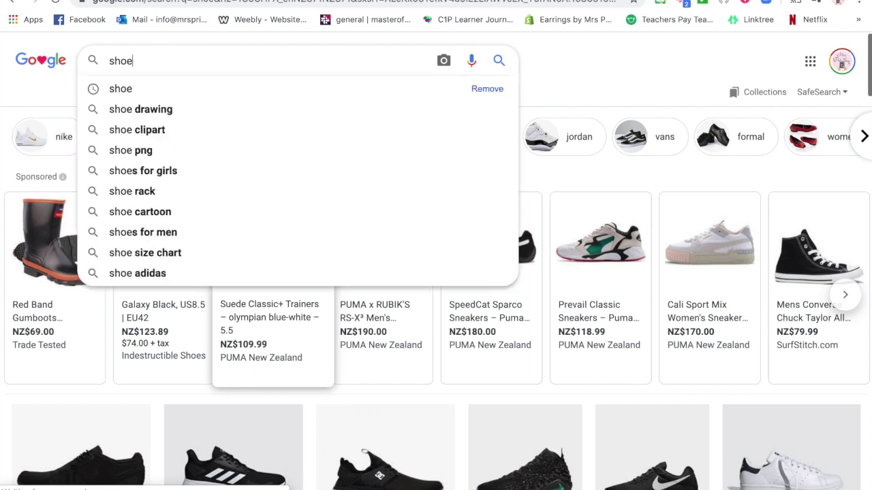
{"action": "key", "text": "BackSpace"}
{"action": "type", "text": "vel"}
{"action": "key", "text": "Escape"}
{"action": "key", "text": "Return"}
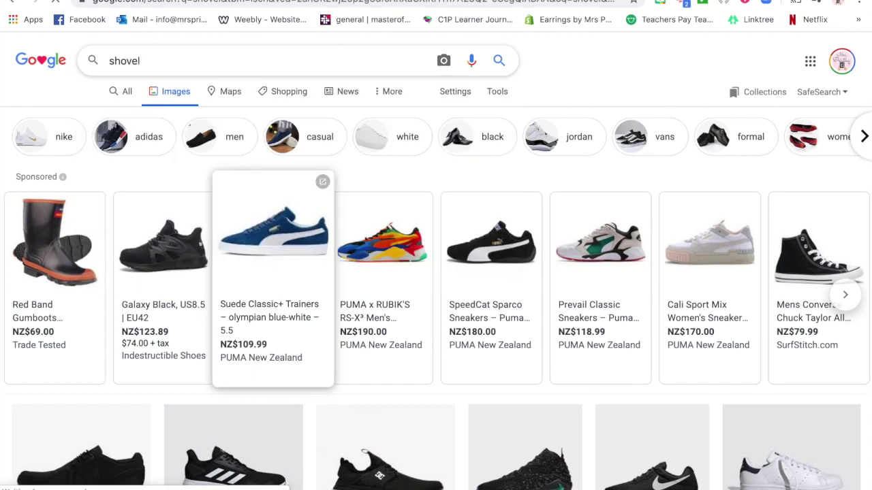
{"action": "scroll", "coordinate": [211, 205], "scroll_direction": "down", "scroll_amount": 2}
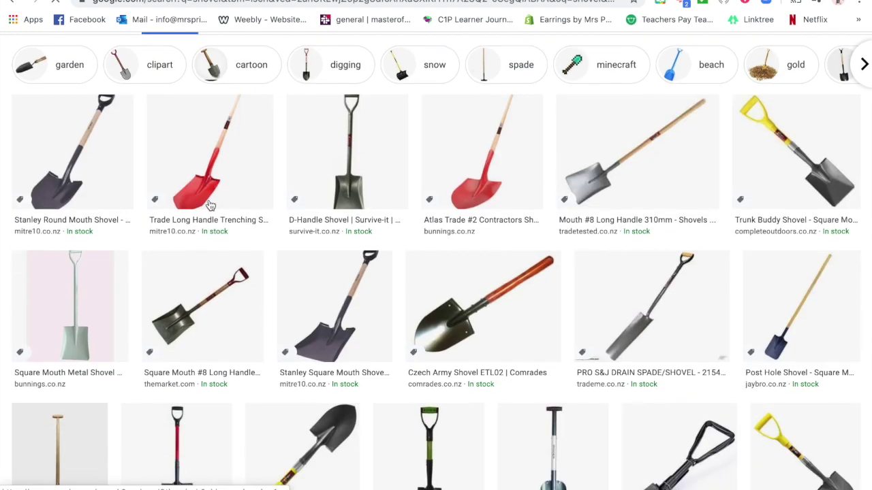
{"action": "right_click", "coordinate": [77, 139]}
{"action": "left_click", "coordinate": [98, 171]}
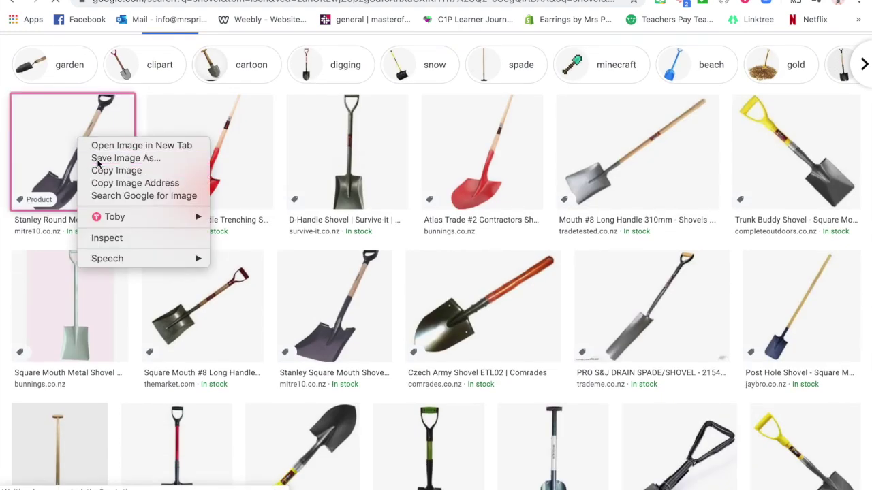
{"action": "key", "text": "Return"}
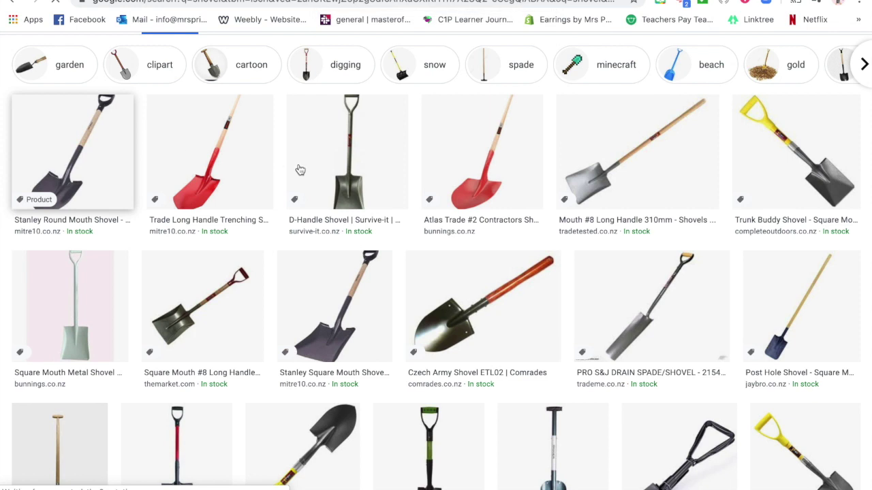
- Search 'chimney', save the brick chimney picture, and return to the Seesaw tab
{"action": "scroll", "coordinate": [296, 170], "scroll_direction": "up", "scroll_amount": 3}
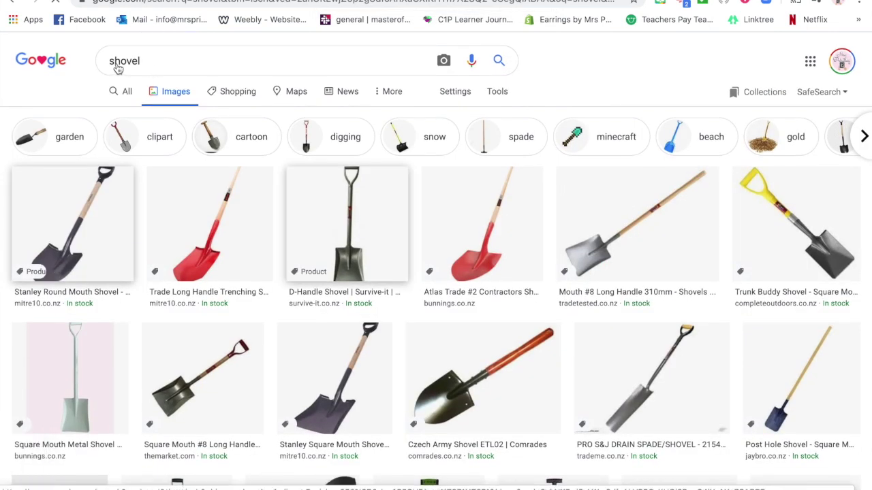
{"action": "double_click", "coordinate": [127, 65]}
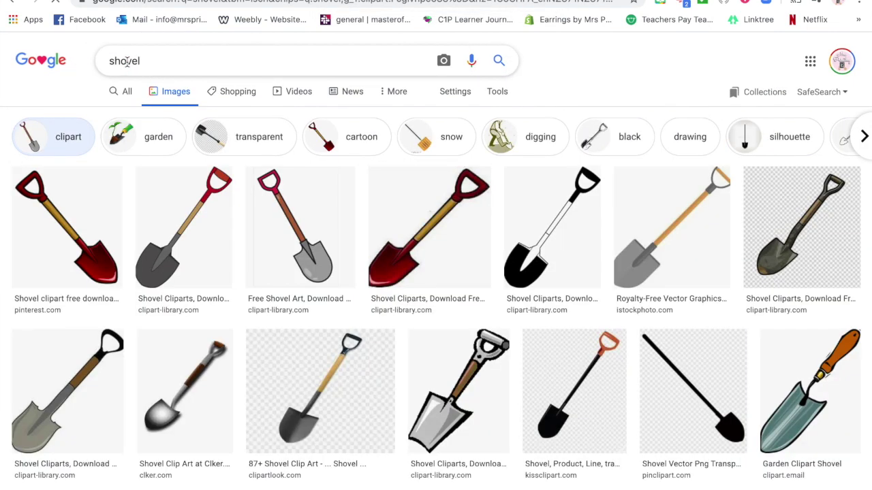
{"action": "double_click", "coordinate": [126, 62]}
{"action": "type", "text": "chi"}
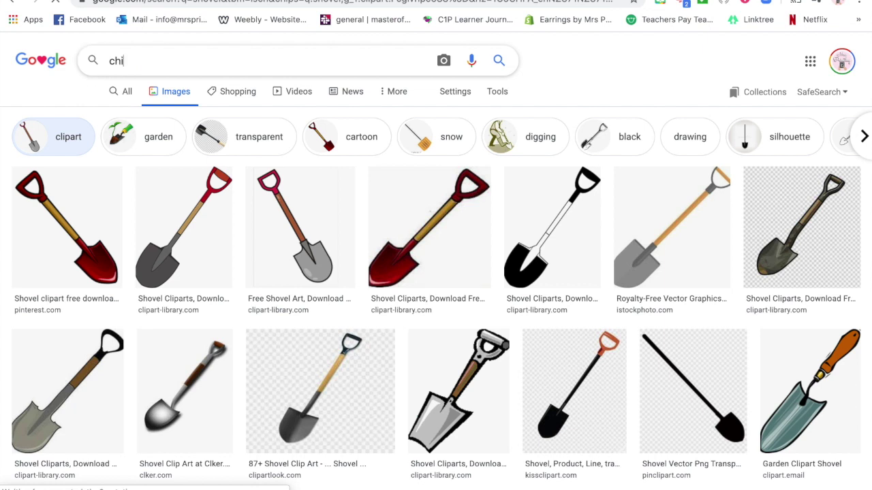
{"action": "type", "text": "mney"}
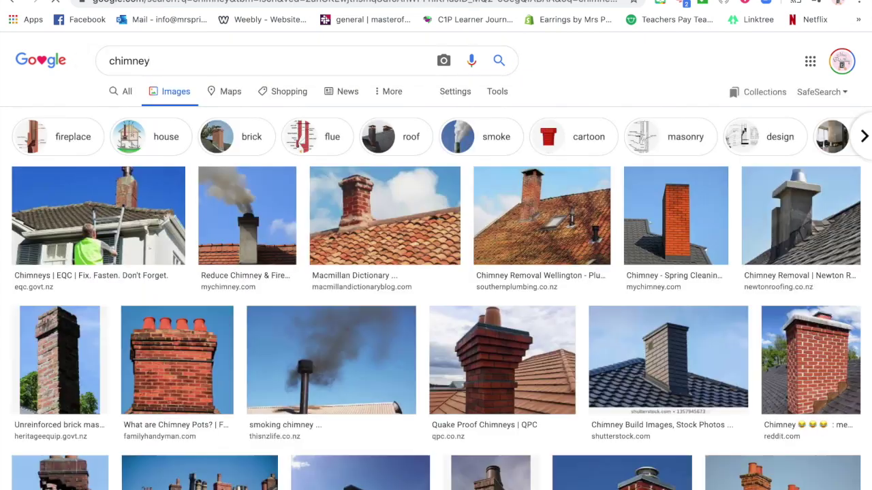
{"action": "right_click", "coordinate": [64, 353]}
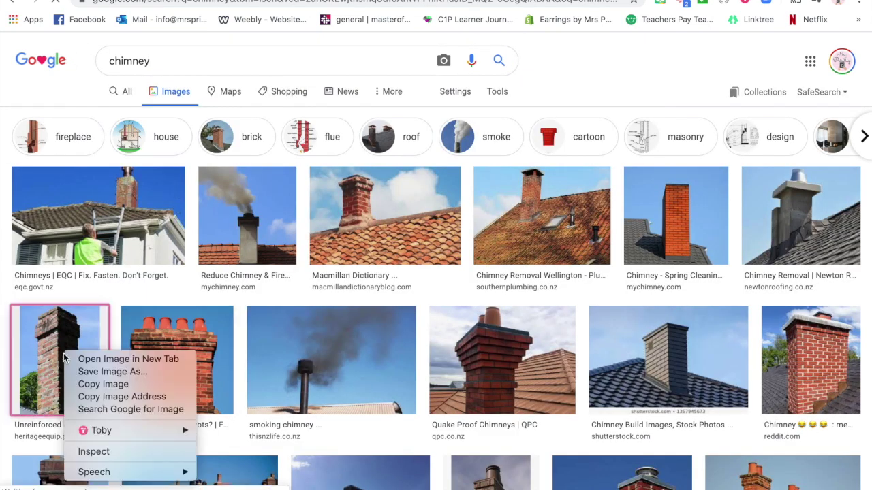
{"action": "left_click", "coordinate": [104, 373]}
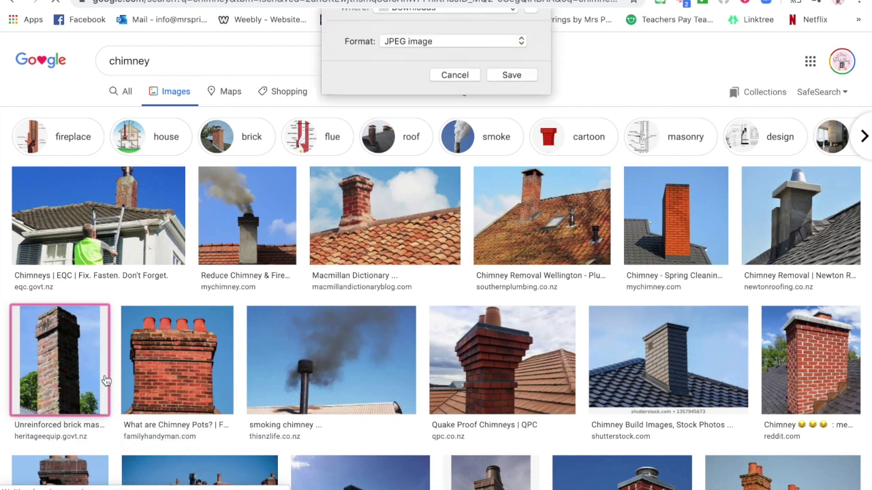
{"action": "key", "text": "Return"}
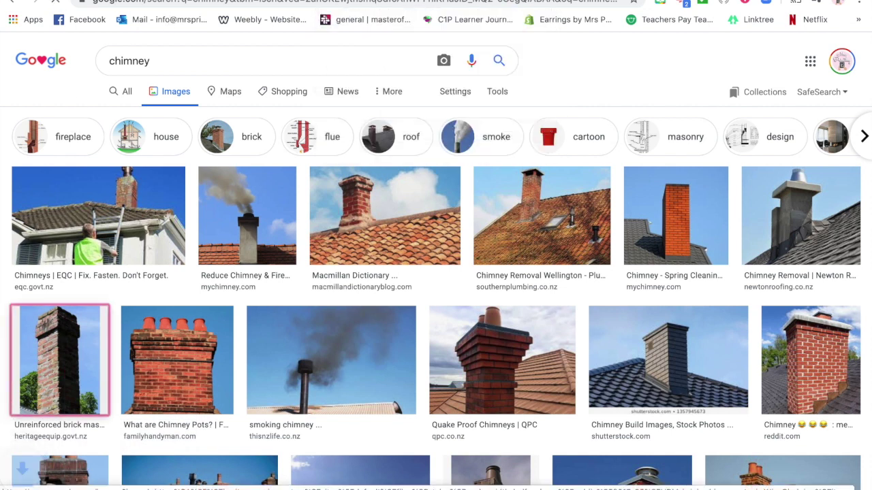
{"action": "key", "text": "ctrl+Tab"}
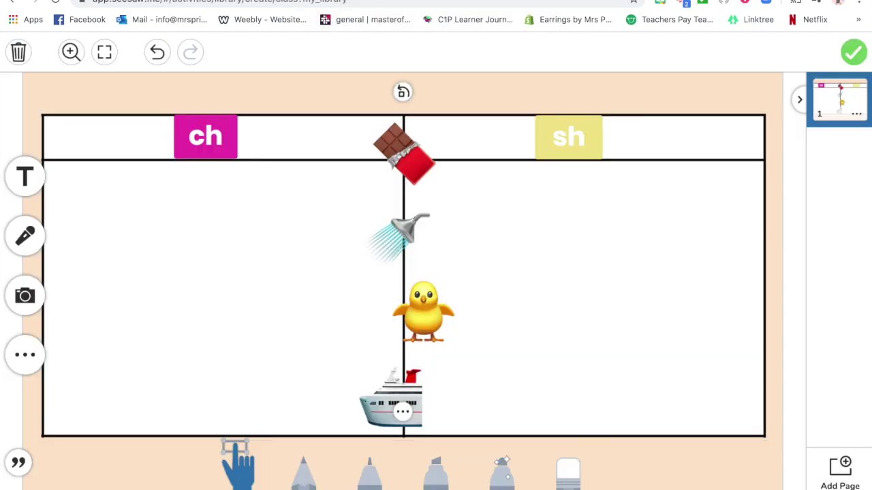
- Upload the shovel picture, then shrink it and place it near the centre divider
{"action": "left_click", "coordinate": [27, 300]}
{"action": "left_click", "coordinate": [86, 293]}
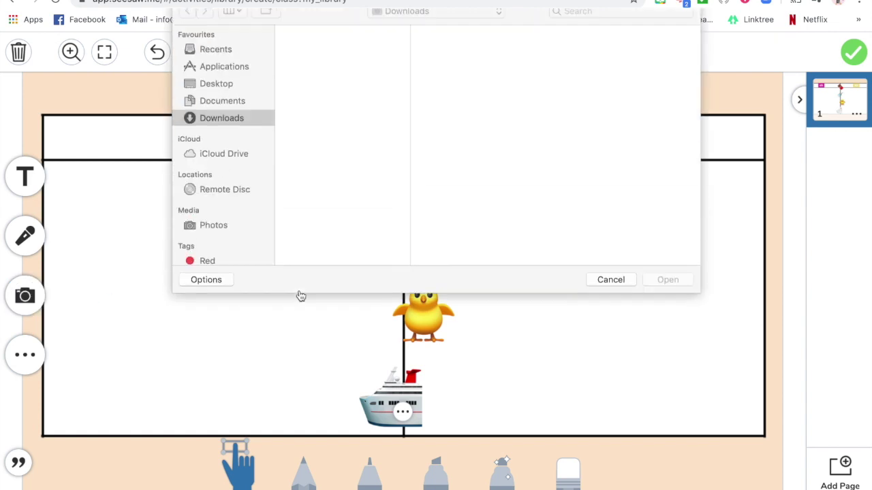
{"action": "left_click", "coordinate": [318, 120]}
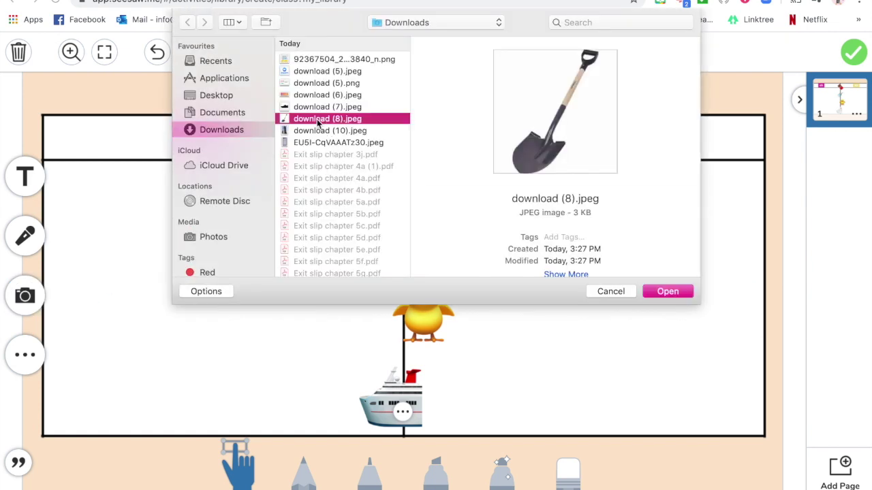
{"action": "double_click", "coordinate": [318, 120]}
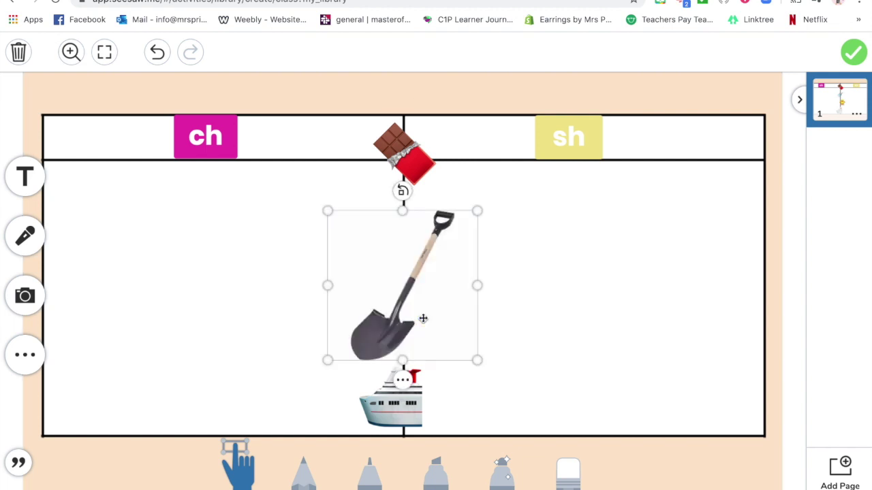
{"action": "left_click_drag", "start_coordinate": [476, 360], "coordinate": [329, 326]}
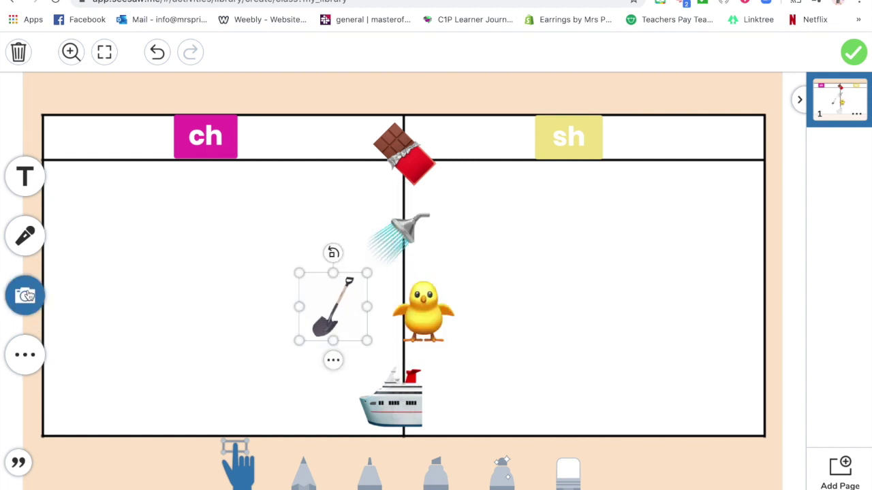
- Upload the shoe and chimney pictures together onto the template
{"action": "left_click", "coordinate": [25, 295]}
{"action": "left_click", "coordinate": [85, 299]}
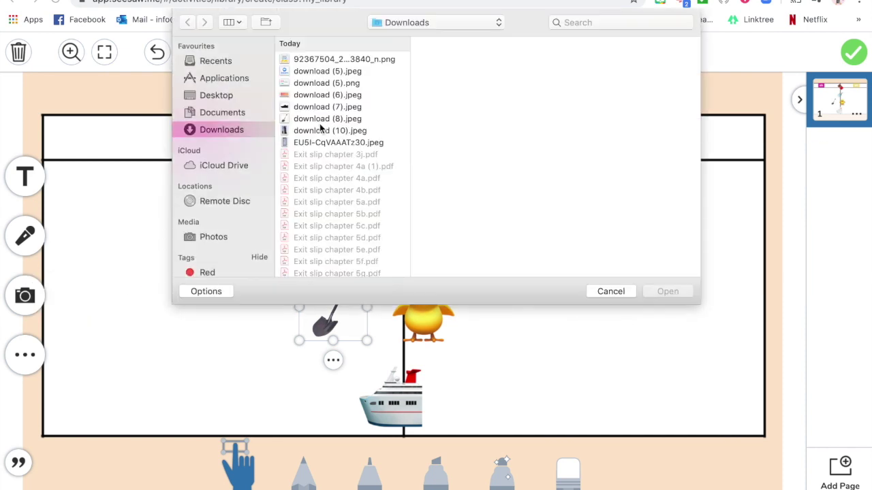
{"action": "left_click", "coordinate": [325, 107]}
{"action": "left_click", "coordinate": [319, 131], "text": "super"}
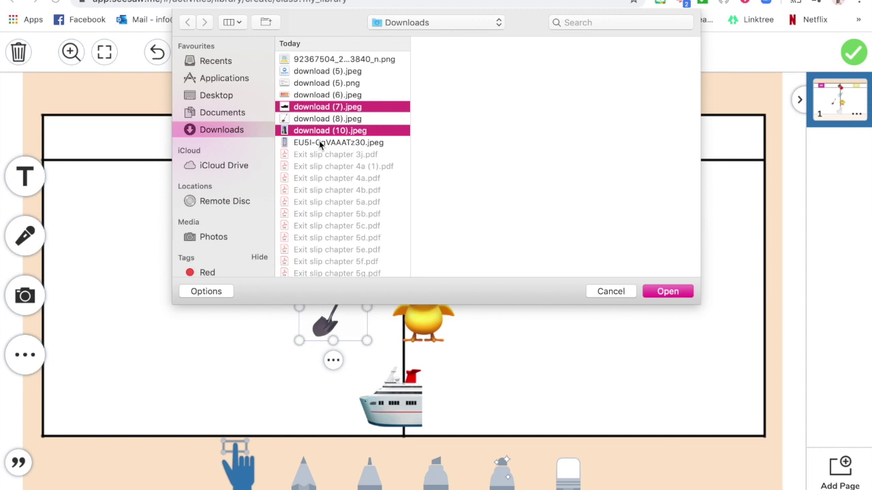
{"action": "key", "text": "Return"}
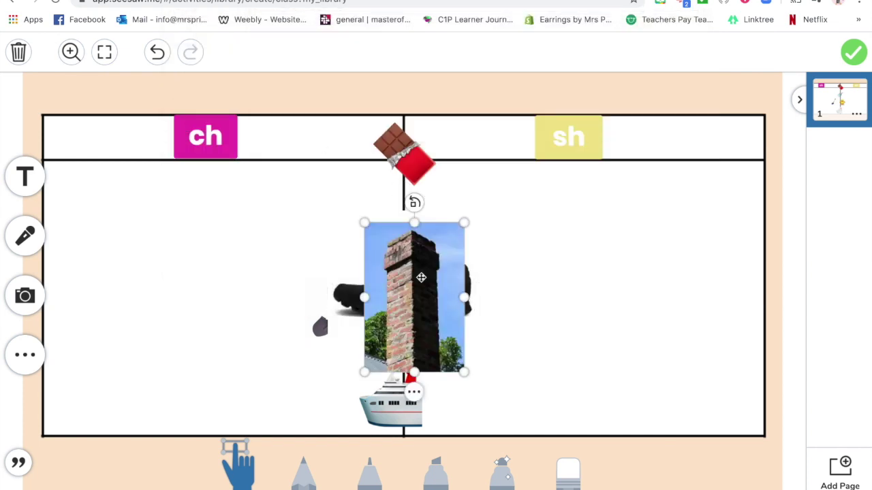
- Shrink the chimney and shoe, placing the shoe above the shovel and the chimney beside them
{"action": "left_click_drag", "start_coordinate": [421, 277], "coordinate": [522, 271]}
{"action": "left_click_drag", "start_coordinate": [568, 368], "coordinate": [512, 306]}
{"action": "left_click", "coordinate": [408, 288]}
{"action": "left_click_drag", "start_coordinate": [408, 288], "coordinate": [272, 260]}
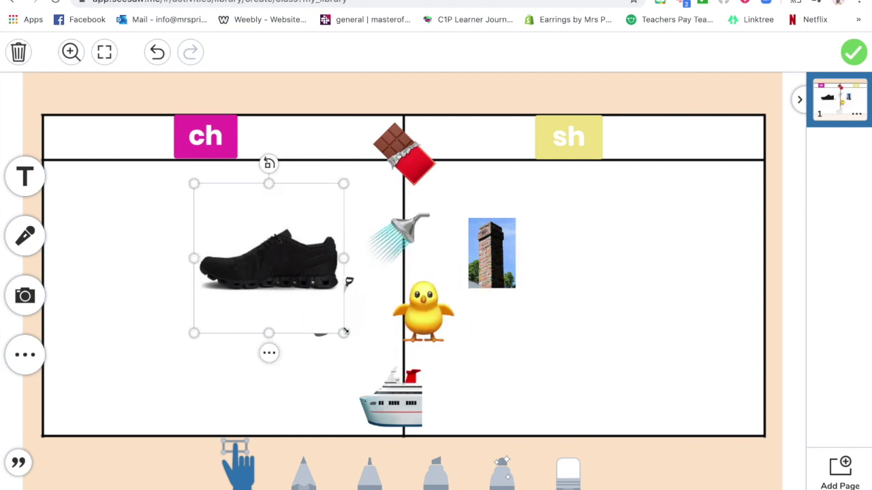
{"action": "left_click_drag", "start_coordinate": [344, 331], "coordinate": [273, 263]}
{"action": "left_click_drag", "start_coordinate": [241, 219], "coordinate": [327, 217]}
{"action": "left_click", "coordinate": [474, 249]}
{"action": "left_click_drag", "start_coordinate": [473, 248], "coordinate": [463, 249]}
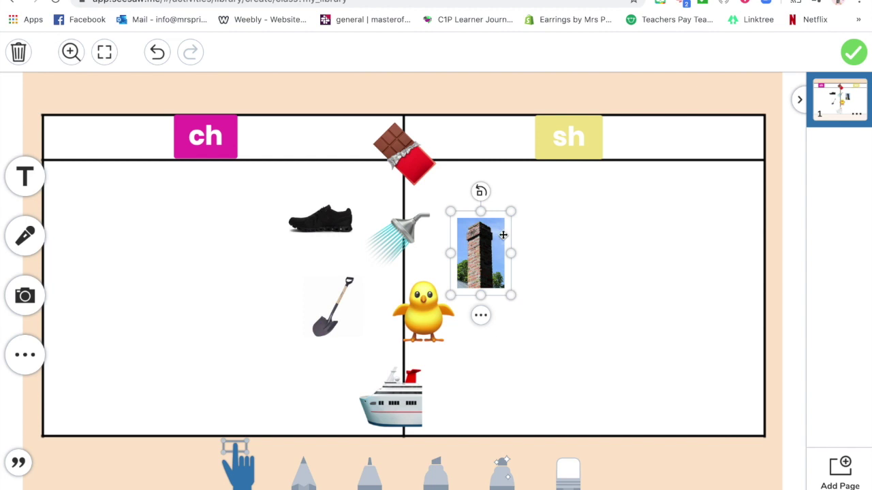
- Attach the template and add instructions 'Tap the :add: button and choose your name' and the :move: drag line
{"action": "left_click", "coordinate": [861, 59]}
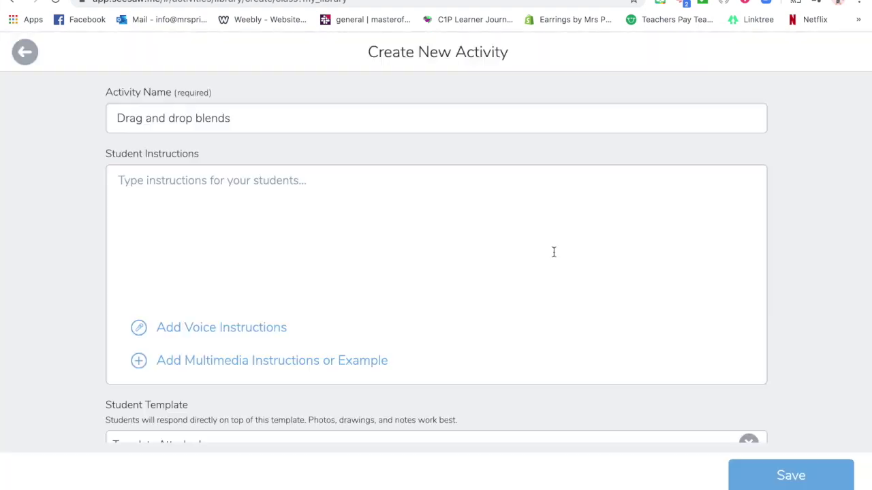
{"action": "left_click", "coordinate": [394, 206]}
{"action": "type", "text": "Tap the :add:"}
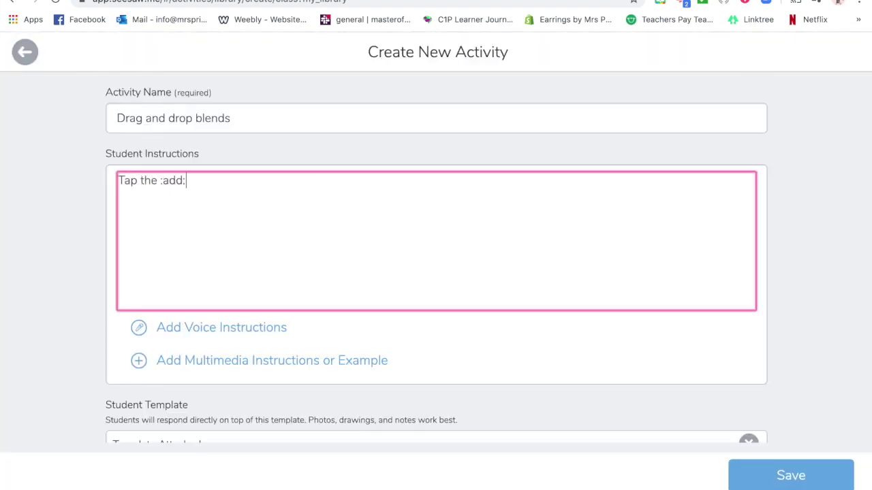
{"action": "type", "text": " button and choose y"}
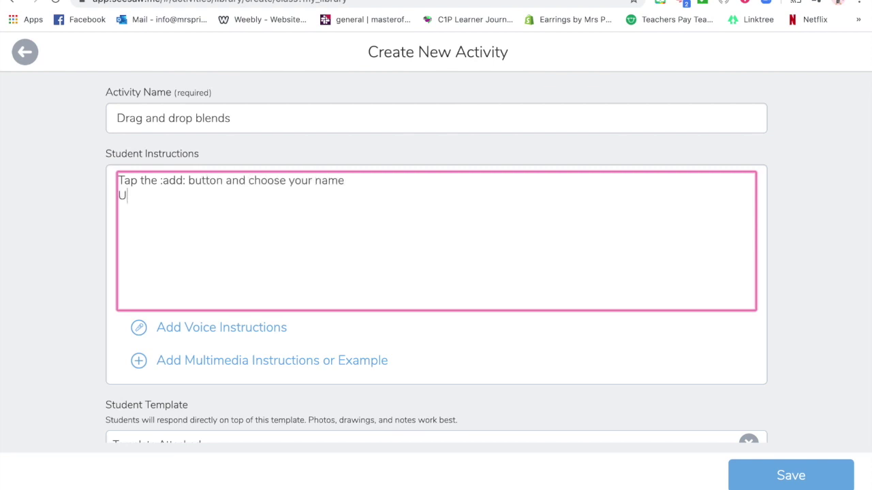
{"action": "type", "text": "our name"}
{"action": "key", "text": "Return"}
{"action": "type", "text": "Use the :move: tool to"}
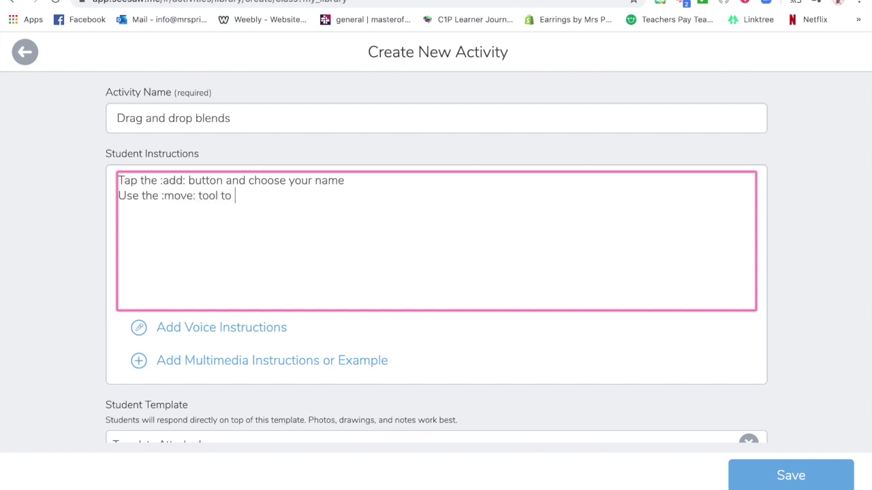
{"action": "type", "text": " drag yourends"}
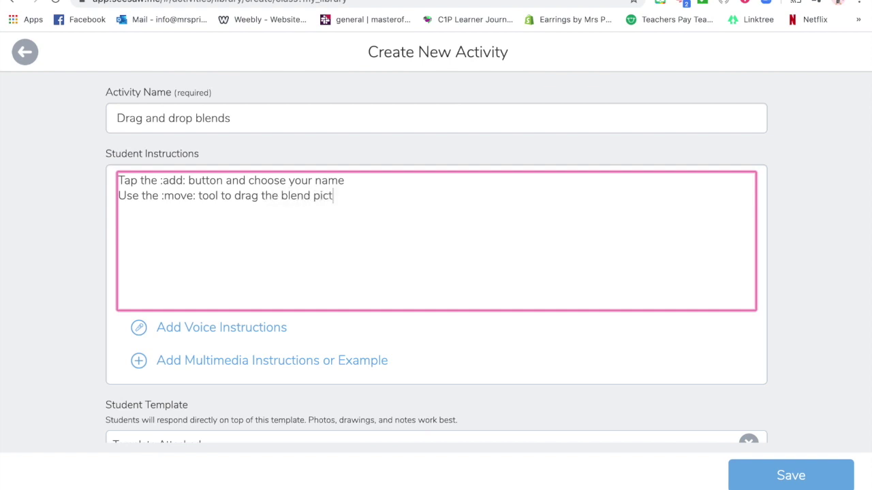
{"action": "type", "text": " pictures to the right blend"}
- Add the remaining instruction lines about naming the blends, then save the activity
{"action": "key", "text": "Return"}
{"action": "type", "text": "Use the :rec: tool to talk about"}
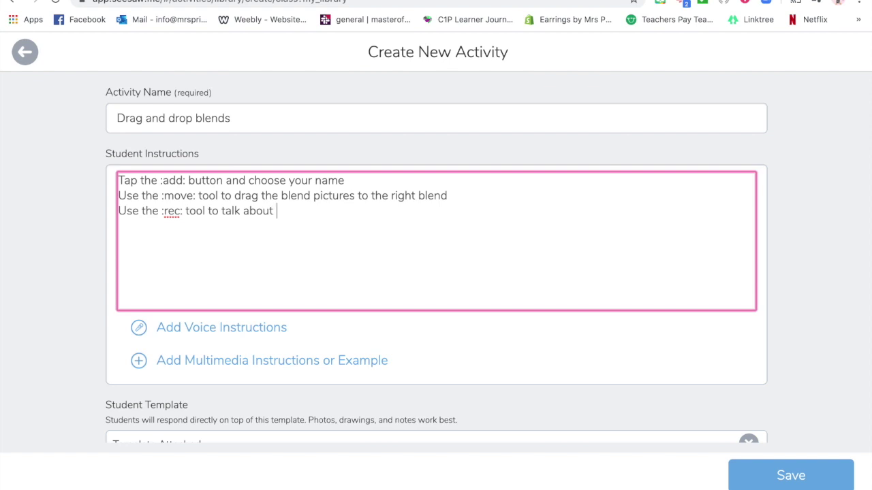
{"action": "type", "text": "the blends and n"}
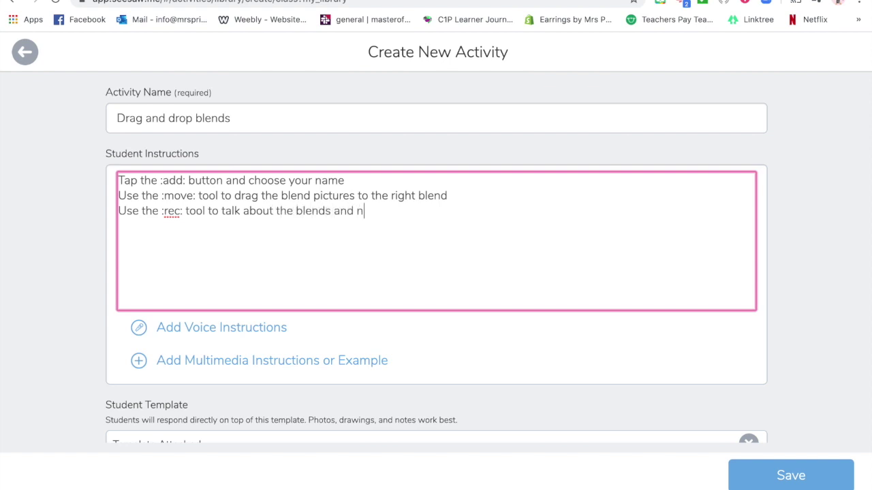
{"action": "type", "text": "ame them"}
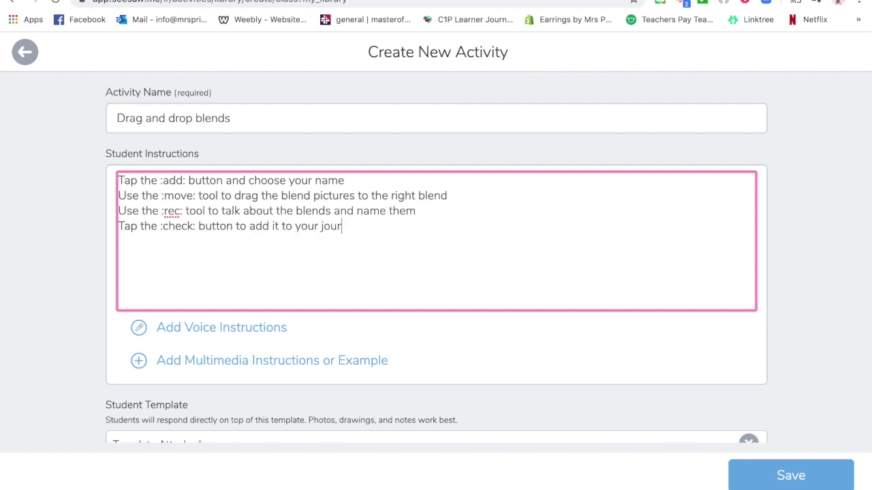
{"action": "left_click", "coordinate": [766, 475]}
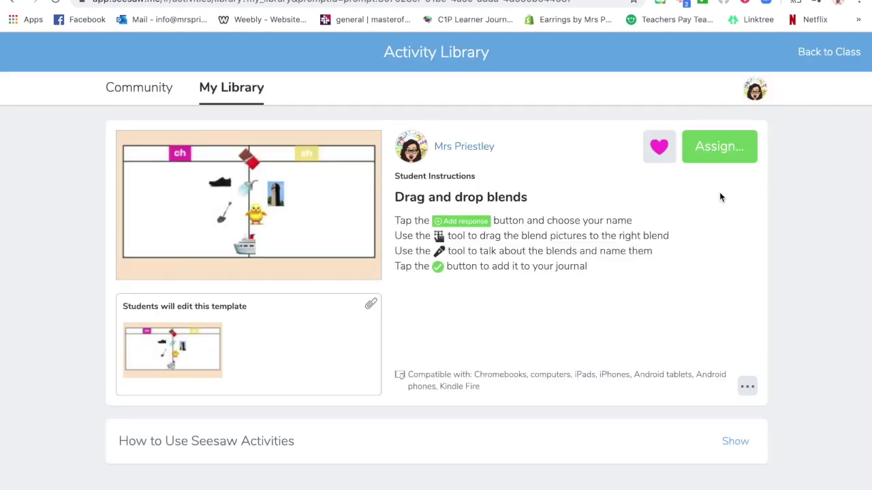
- Assign Drag and drop blends to Practice Class Online and return to the class page
{"action": "left_click", "coordinate": [726, 159]}
{"action": "left_click", "coordinate": [374, 327]}
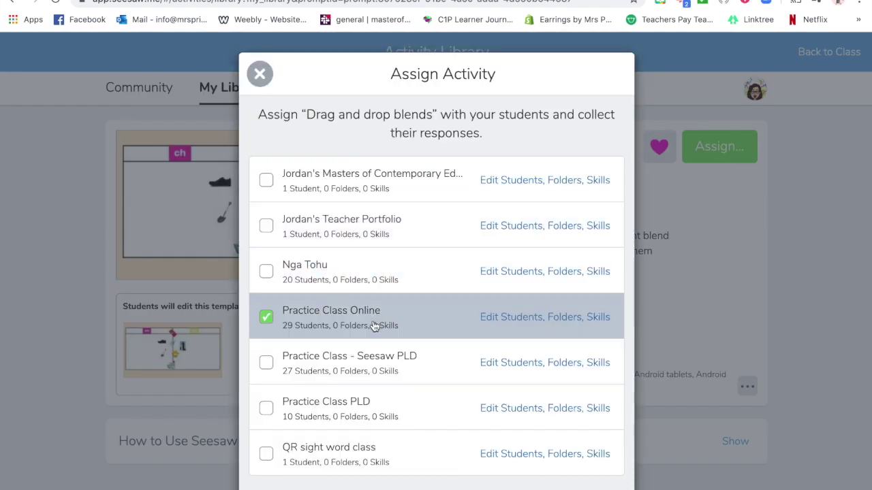
{"action": "left_click", "coordinate": [436, 487]}
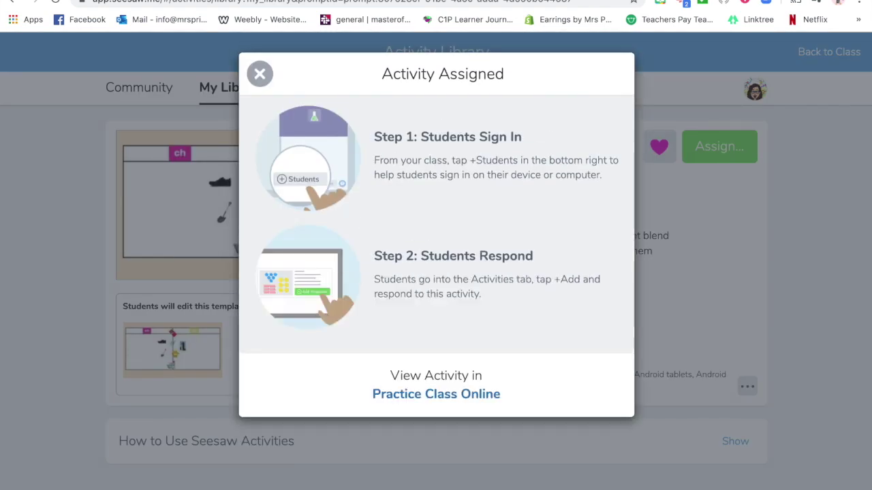
{"action": "left_click", "coordinate": [260, 77]}
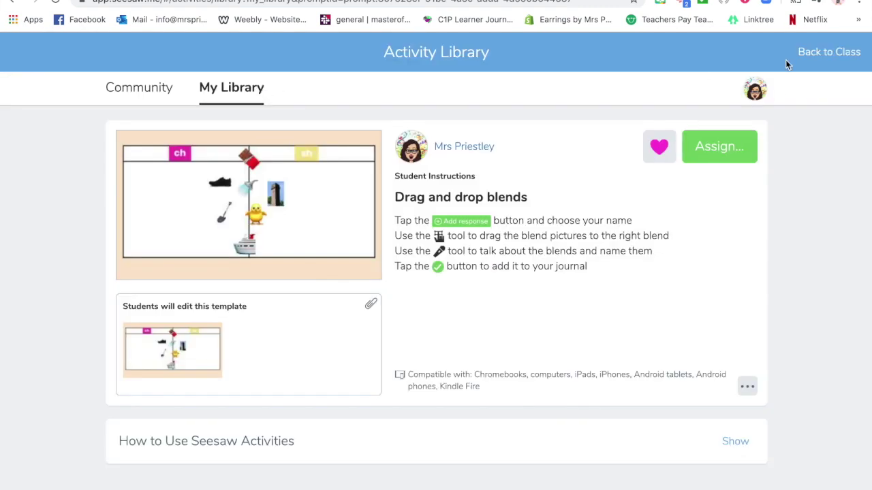
{"action": "left_click", "coordinate": [813, 52]}
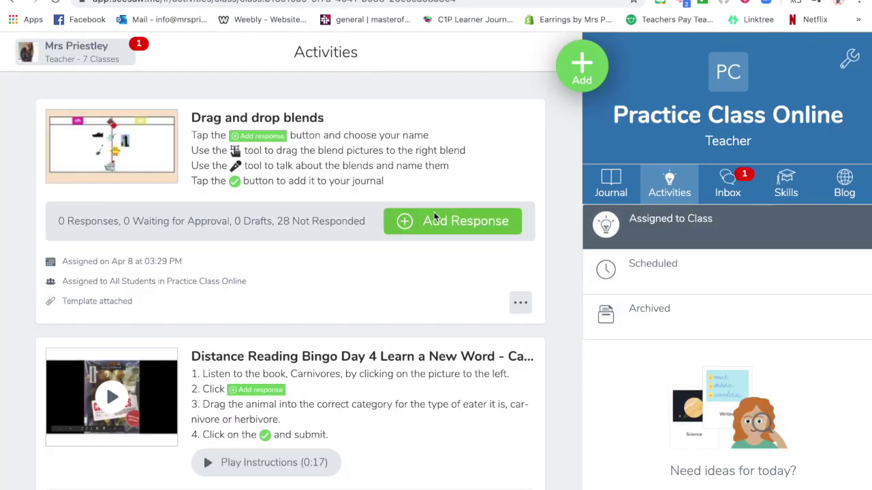
- Add a response to Drag and drop blends as a student from the class list
{"action": "left_click", "coordinate": [434, 217]}
{"action": "scroll", "coordinate": [401, 306], "scroll_direction": "down", "scroll_amount": 8}
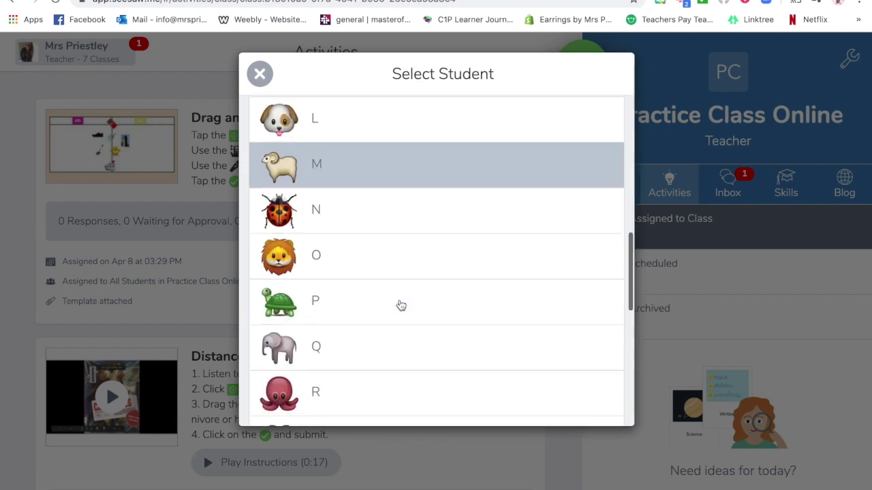
{"action": "scroll", "coordinate": [400, 305], "scroll_direction": "up", "scroll_amount": 3}
{"action": "left_click", "coordinate": [387, 190]}
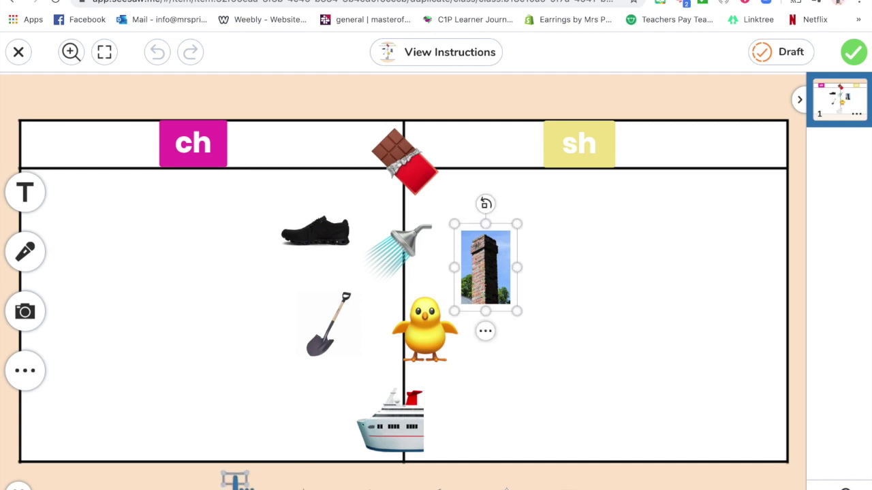
- Sort the shovel and shoe into sh, and the chimney and chocolate into ch
{"action": "left_click", "coordinate": [327, 346]}
{"action": "left_click_drag", "start_coordinate": [327, 346], "coordinate": [608, 279]}
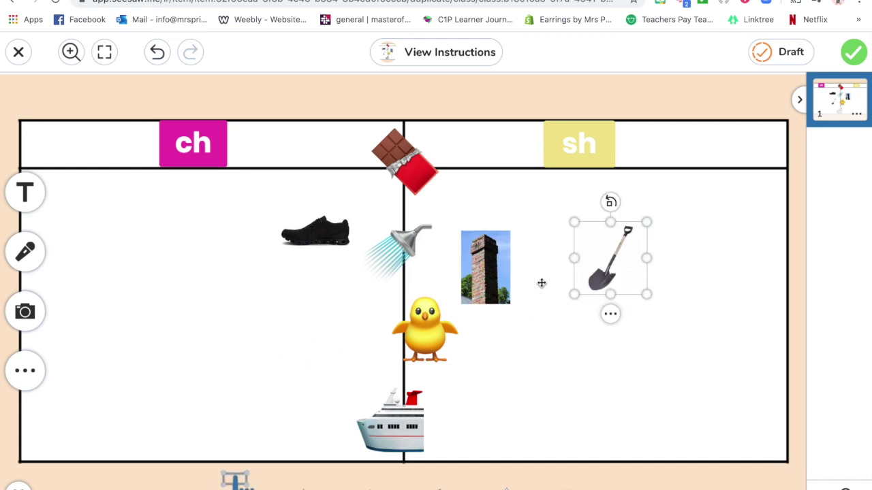
{"action": "left_click_drag", "start_coordinate": [483, 282], "coordinate": [164, 245]}
{"action": "left_click_drag", "start_coordinate": [322, 235], "coordinate": [529, 237]}
{"action": "left_click_drag", "start_coordinate": [416, 170], "coordinate": [220, 359]}
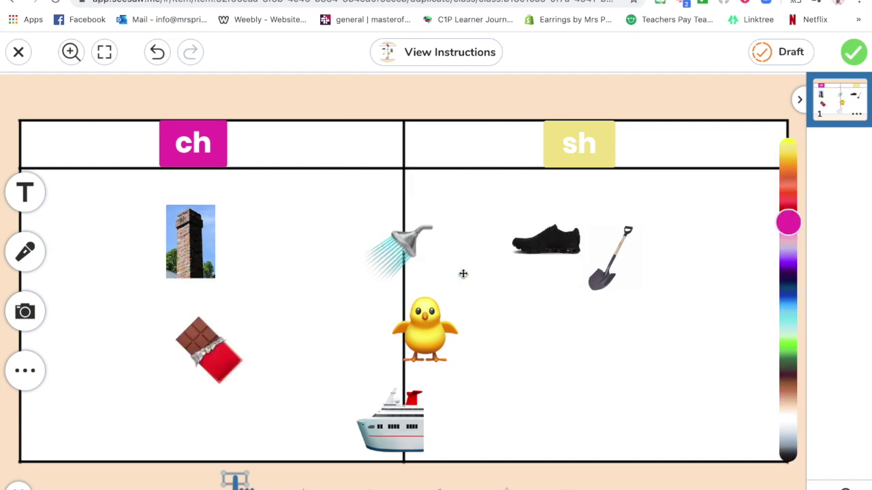
- Sort the shower and ship into sh and the chick into ch, then post the response to the journal
{"action": "left_click_drag", "start_coordinate": [394, 247], "coordinate": [594, 385]}
{"action": "left_click_drag", "start_coordinate": [423, 332], "coordinate": [318, 266]}
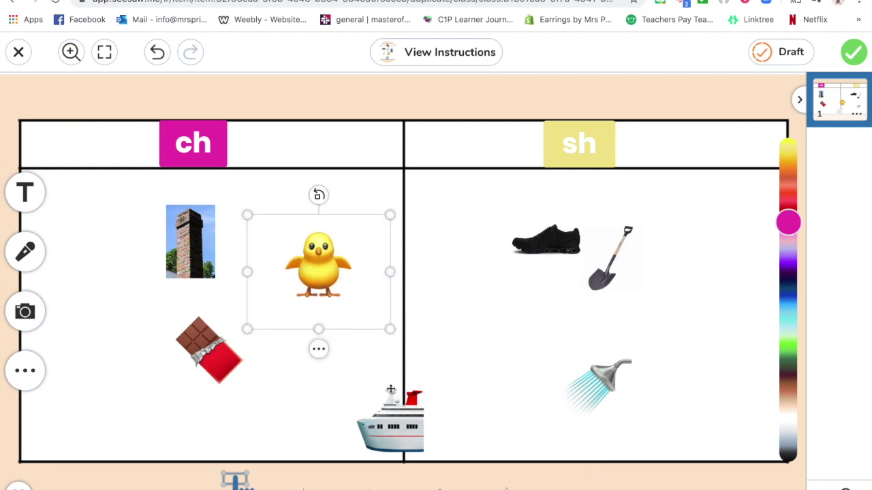
{"action": "left_click_drag", "start_coordinate": [412, 398], "coordinate": [515, 312]}
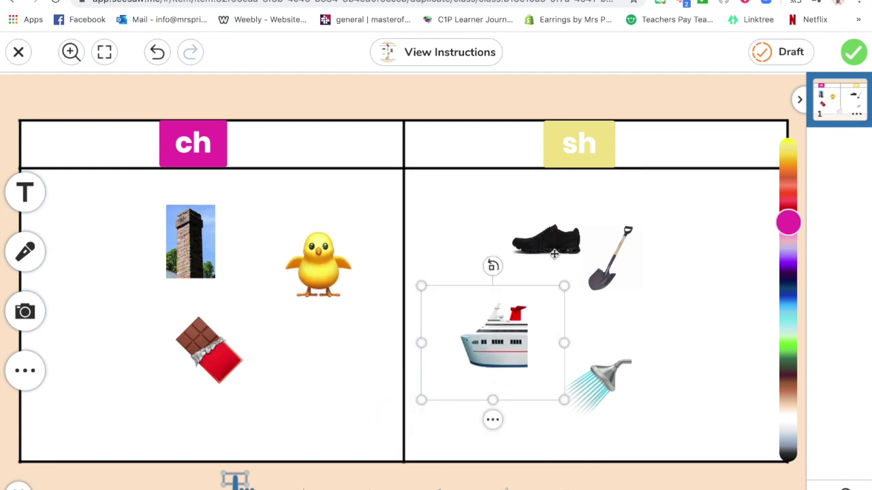
{"action": "left_click", "coordinate": [853, 53]}
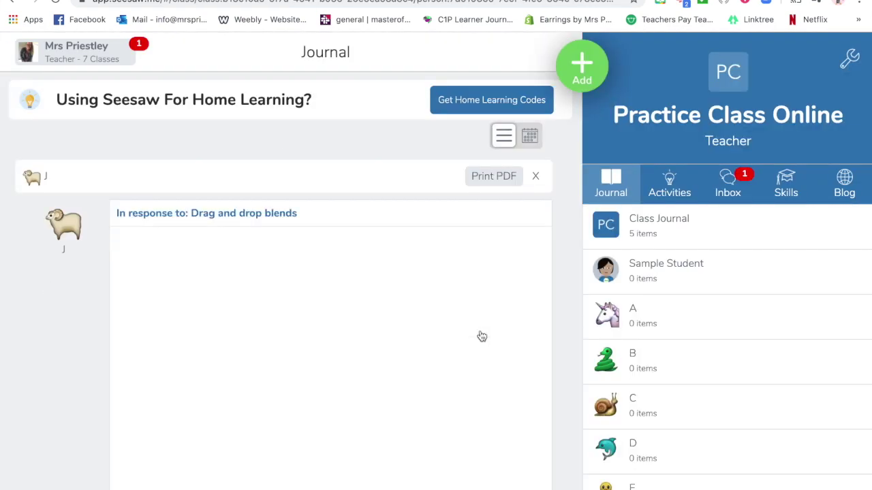
{"action": "scroll", "coordinate": [482, 337], "scroll_direction": "down", "scroll_amount": 1}
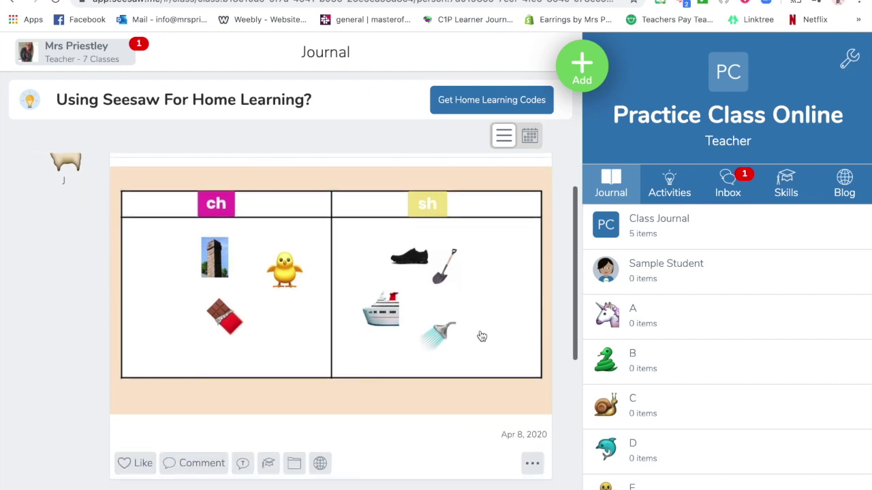